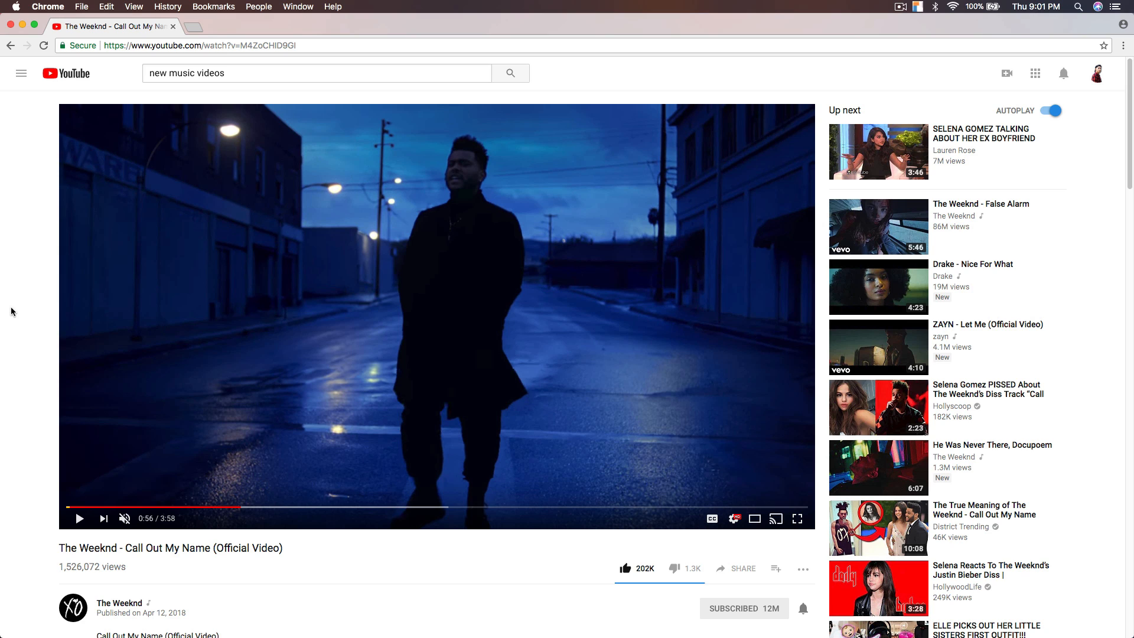
# Play the Call Out My Name video from 0:56 in short stretches, pausing to examine the shots with the flying flock around the singer.
pyautogui.click(79, 518)
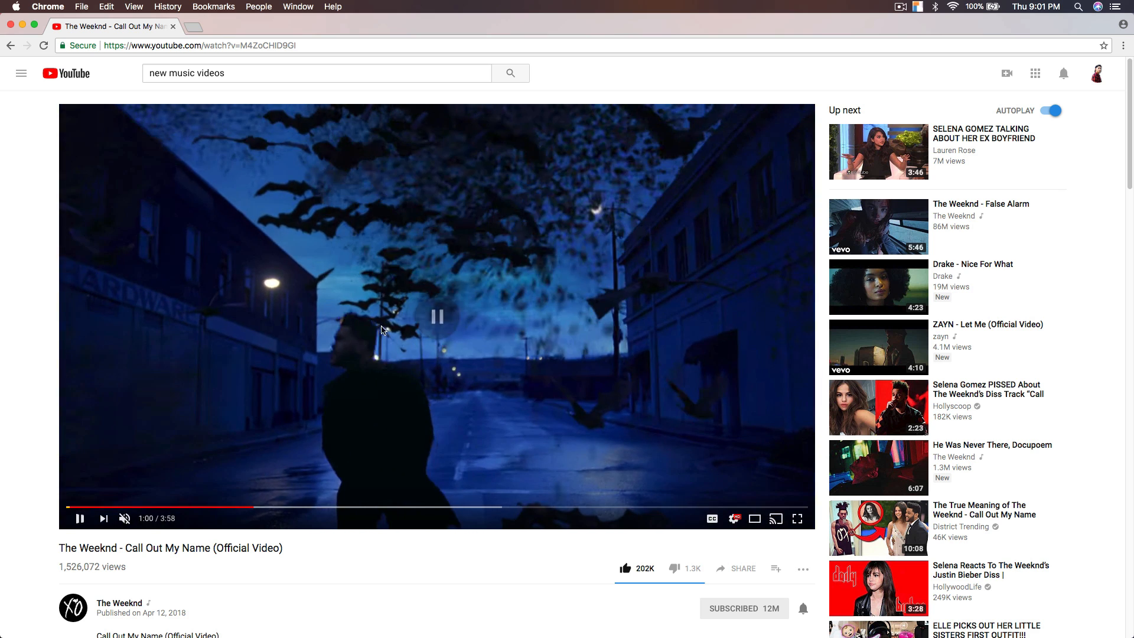
pyautogui.click(345, 347)
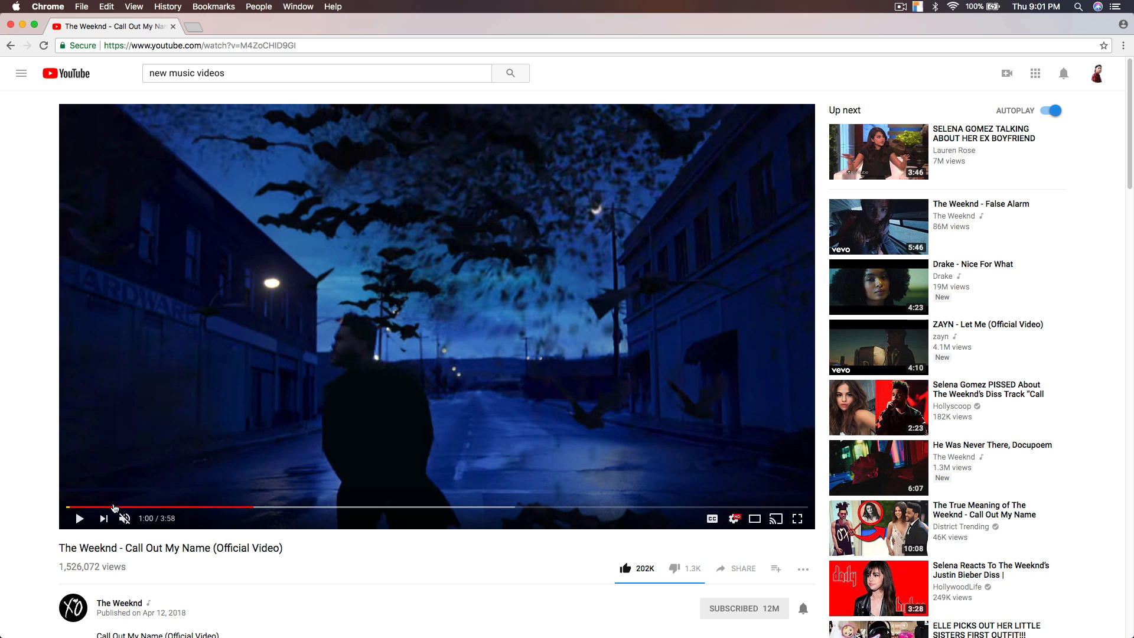
pyautogui.click(79, 519)
pyautogui.click(424, 314)
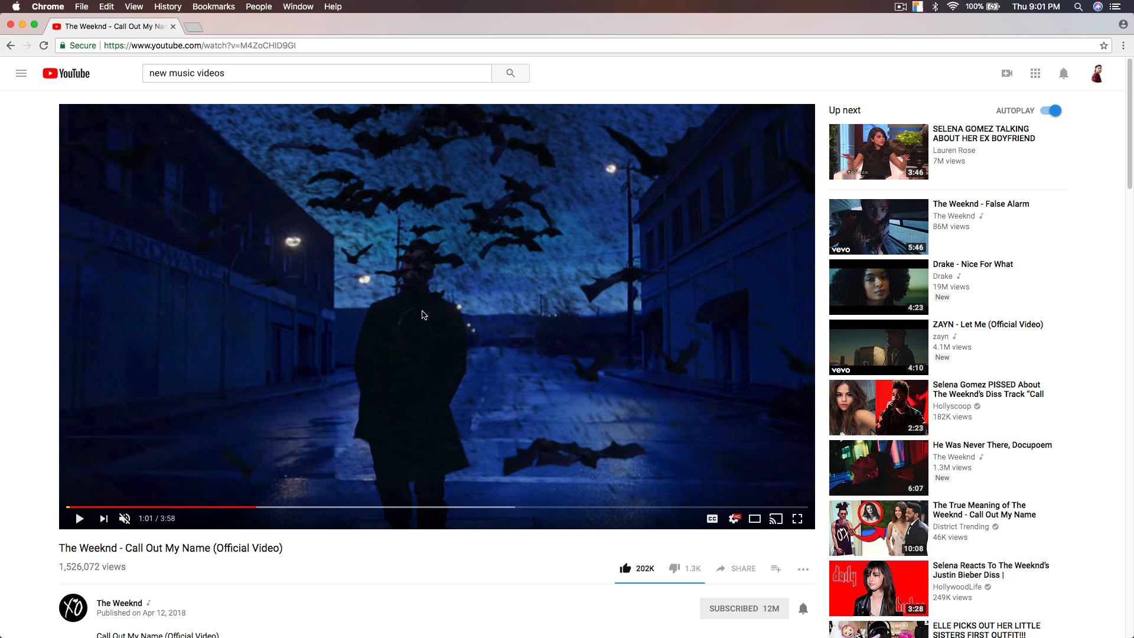
pyautogui.click(79, 520)
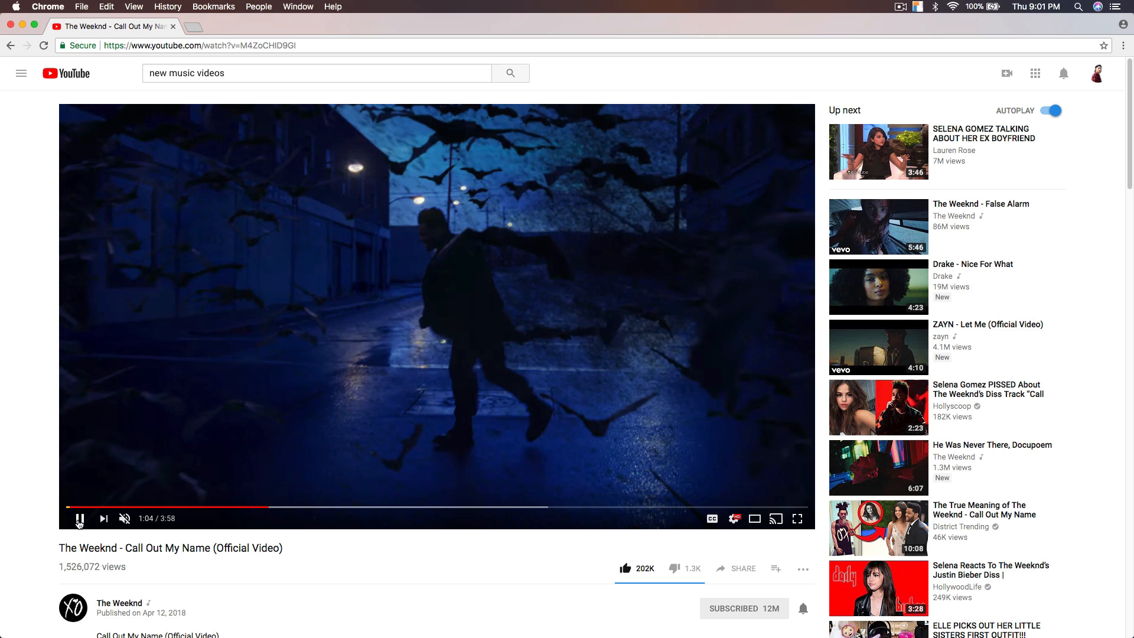
pyautogui.click(79, 520)
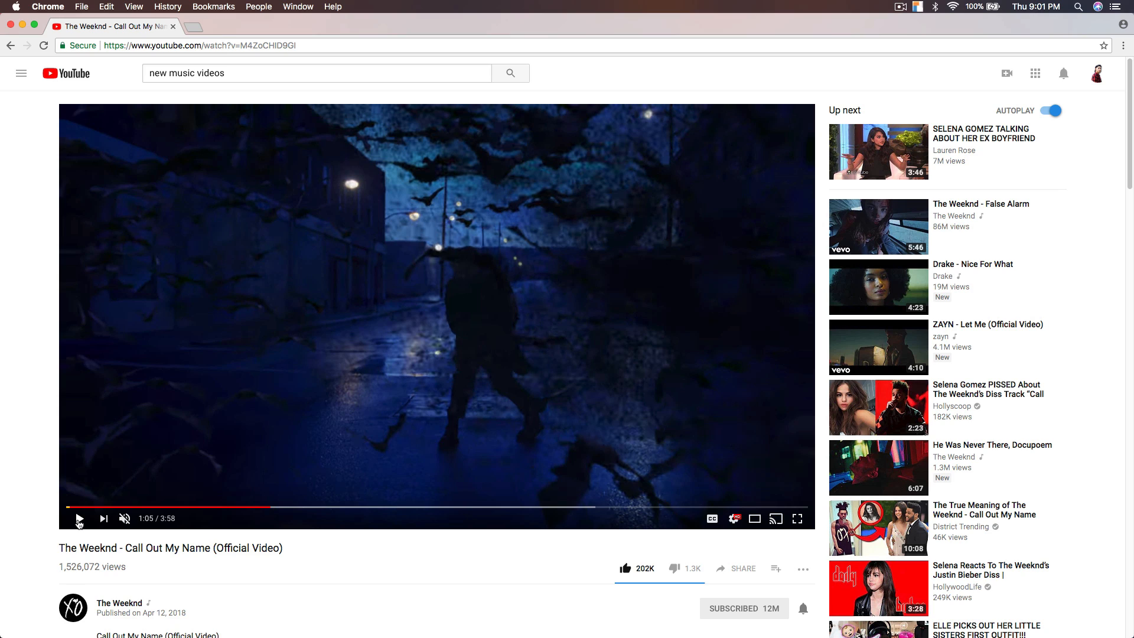
pyautogui.click(79, 519)
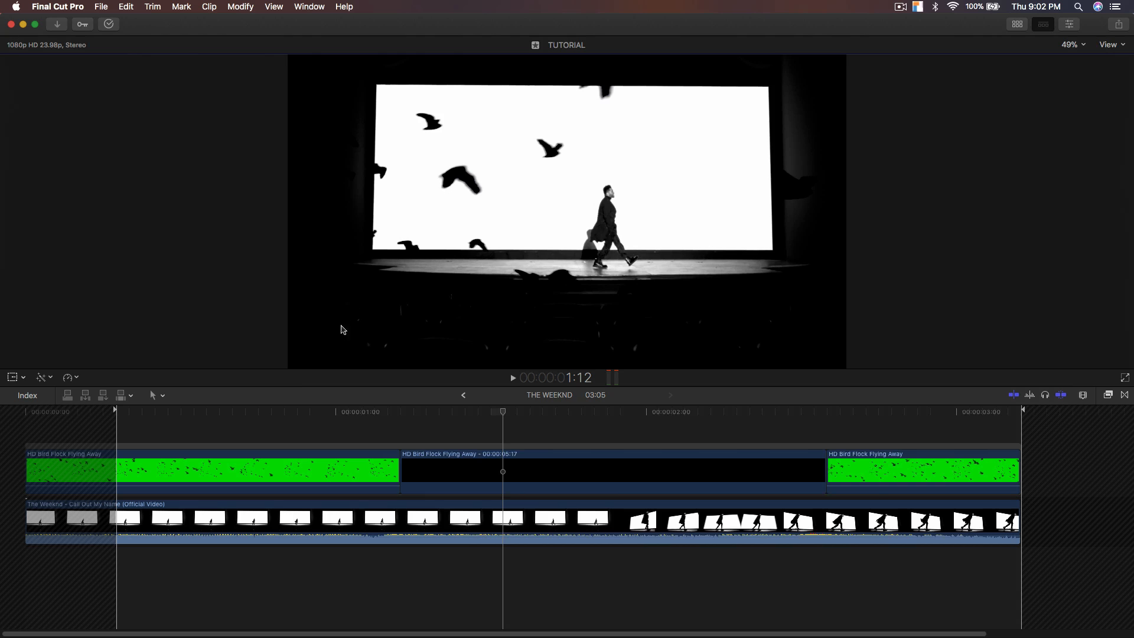
# In Final Cut Pro, return from THE WEEKND compound clip to the TUTORIAL project and scrub through its birds-over-stage section.
pyautogui.click(464, 395)
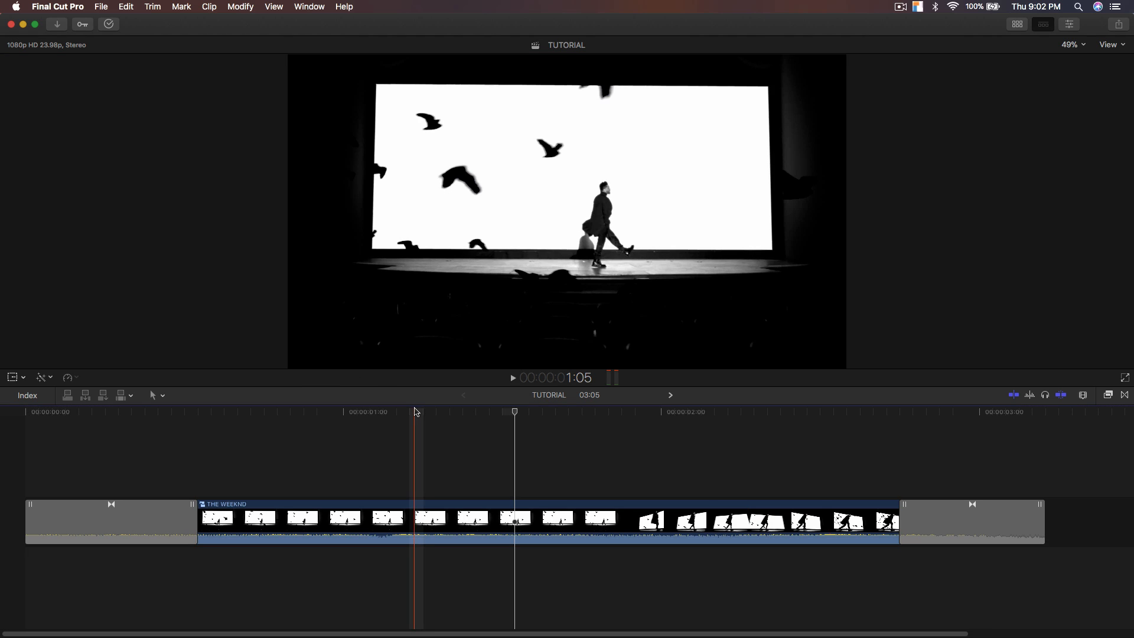
pyautogui.moveTo(397, 411)
pyautogui.mouseDown()
pyautogui.moveTo(306, 412)
pyautogui.moveTo(399, 423)
pyautogui.mouseUp()
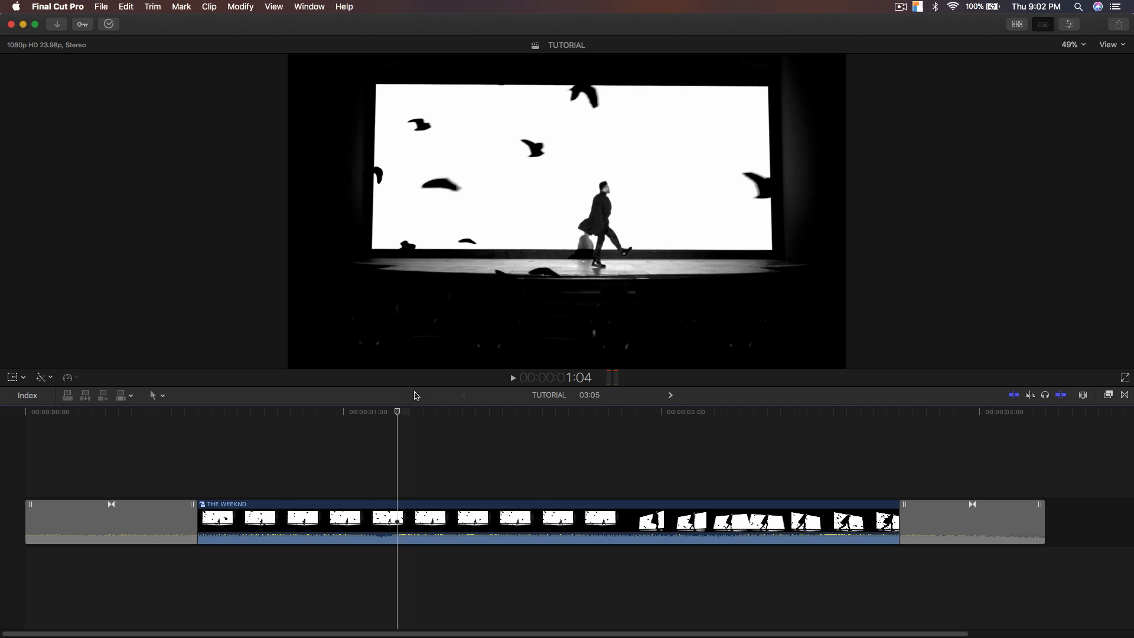
pyautogui.moveTo(415, 412); pyautogui.dragTo(313, 417)
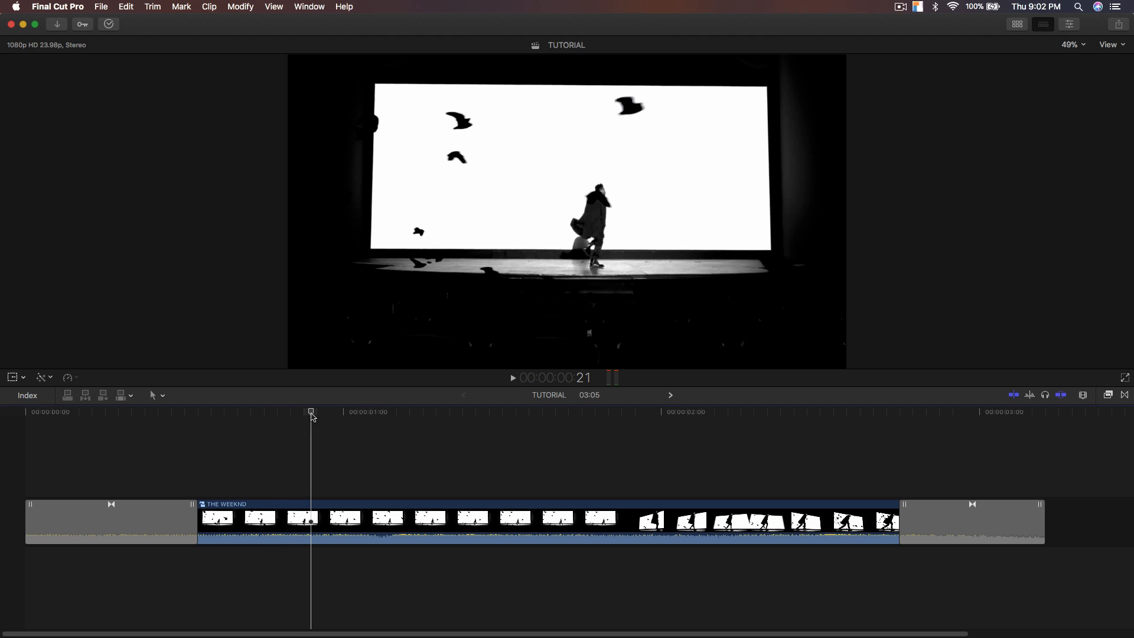
pyautogui.moveTo(313, 416); pyautogui.dragTo(345, 415)
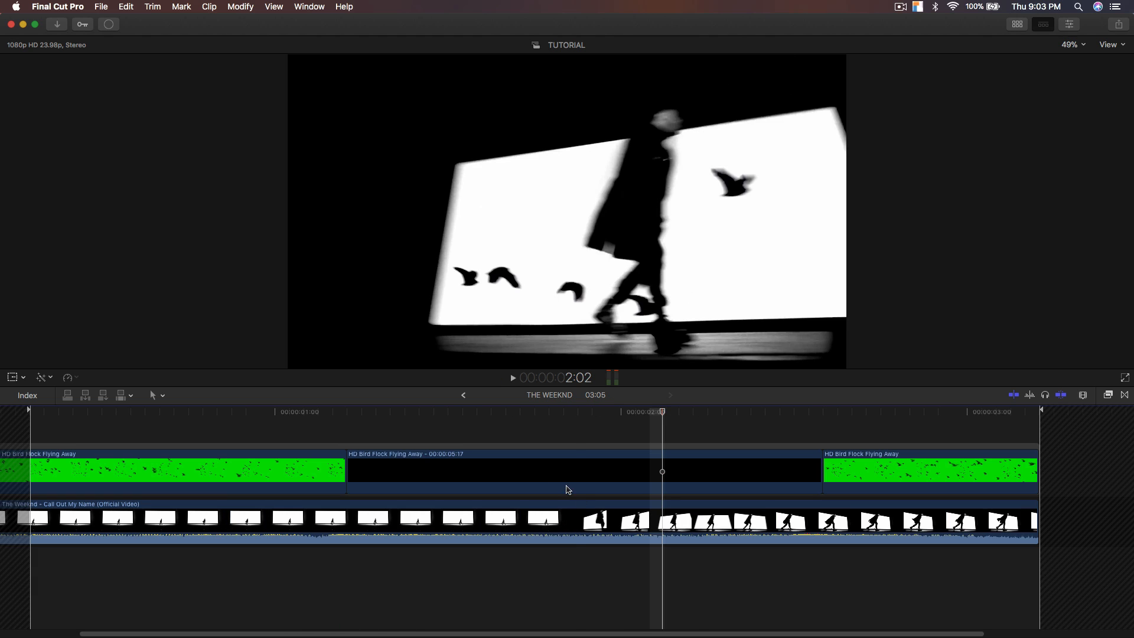
# Inside THE WEEKND compound clip, delete the middle and last HD Bird Flock Flying Away clips, leaving only the first.
pyautogui.hscroll(-5, 609, 627)
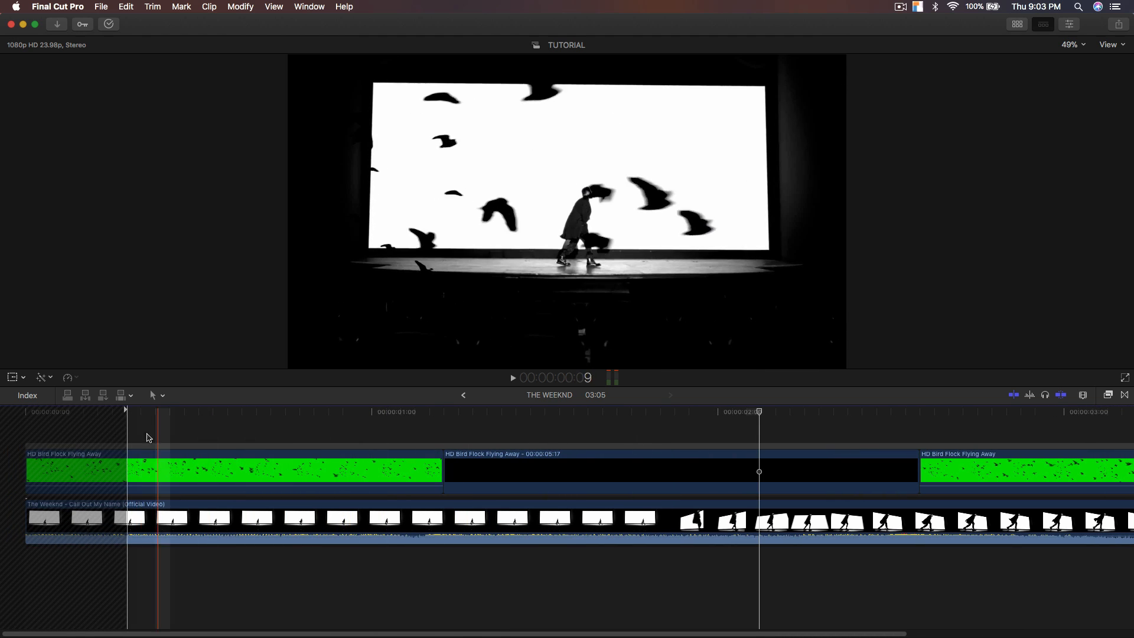
pyautogui.click(631, 464)
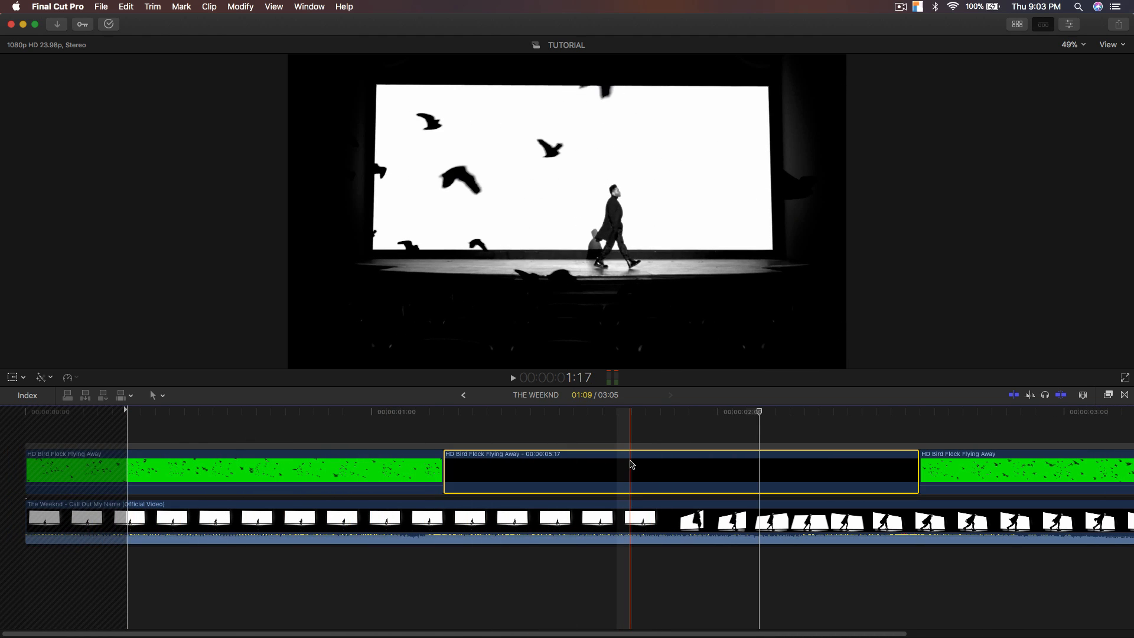
pyautogui.press('Delete')
pyautogui.click(631, 464)
pyautogui.press('Delete')
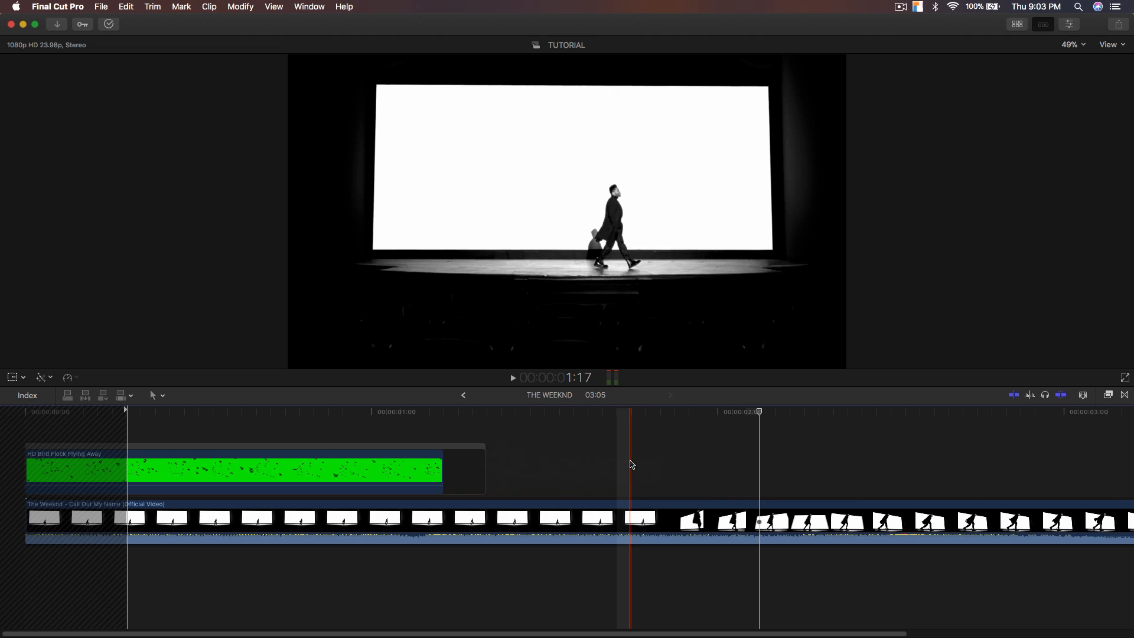
# Examine the remaining bird clip over the stage footage and scrub through the underlying music-video clip into the close walking shots.
pyautogui.click(415, 467)
pyautogui.moveTo(354, 414); pyautogui.dragTo(242, 417)
pyautogui.click(13, 378)
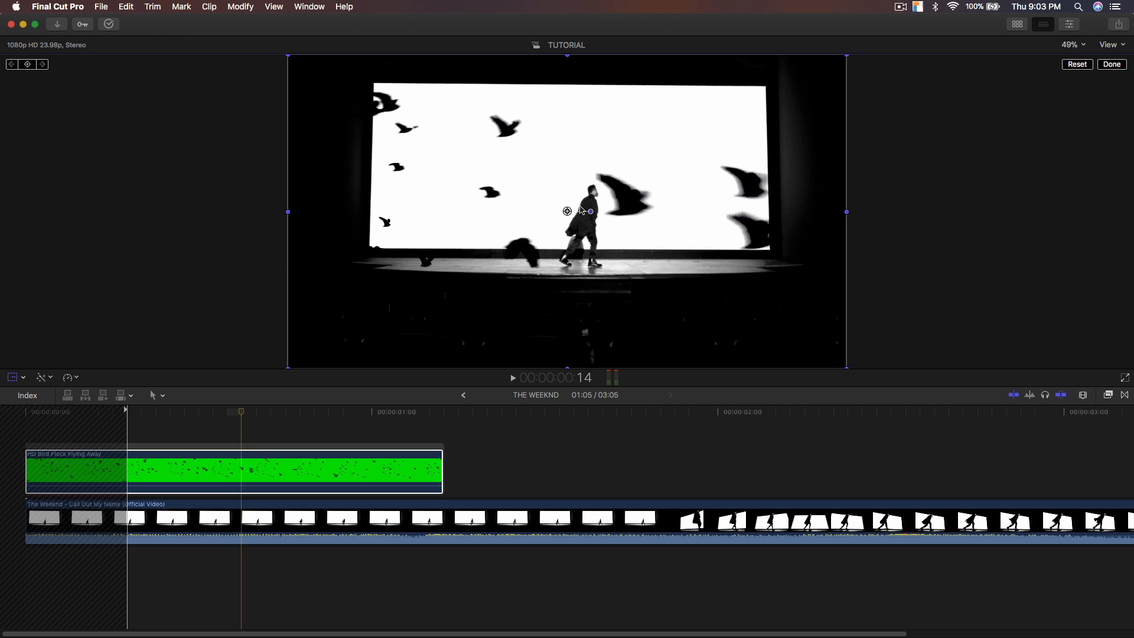
pyautogui.click(1113, 65)
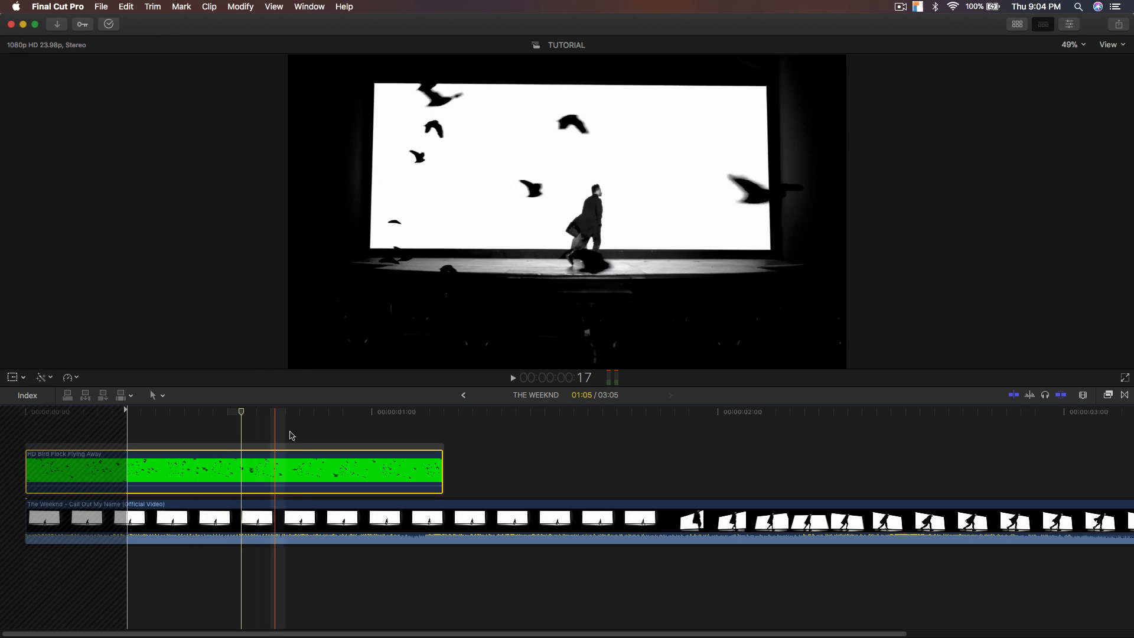
pyautogui.click(273, 519)
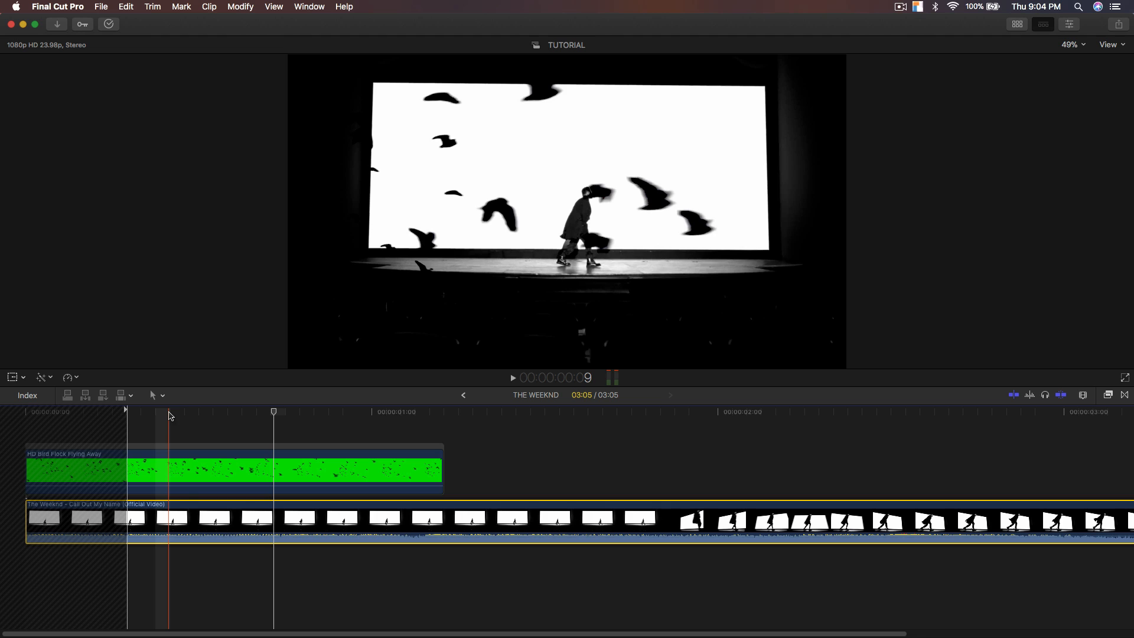
pyautogui.moveTo(169, 412); pyautogui.dragTo(504, 417)
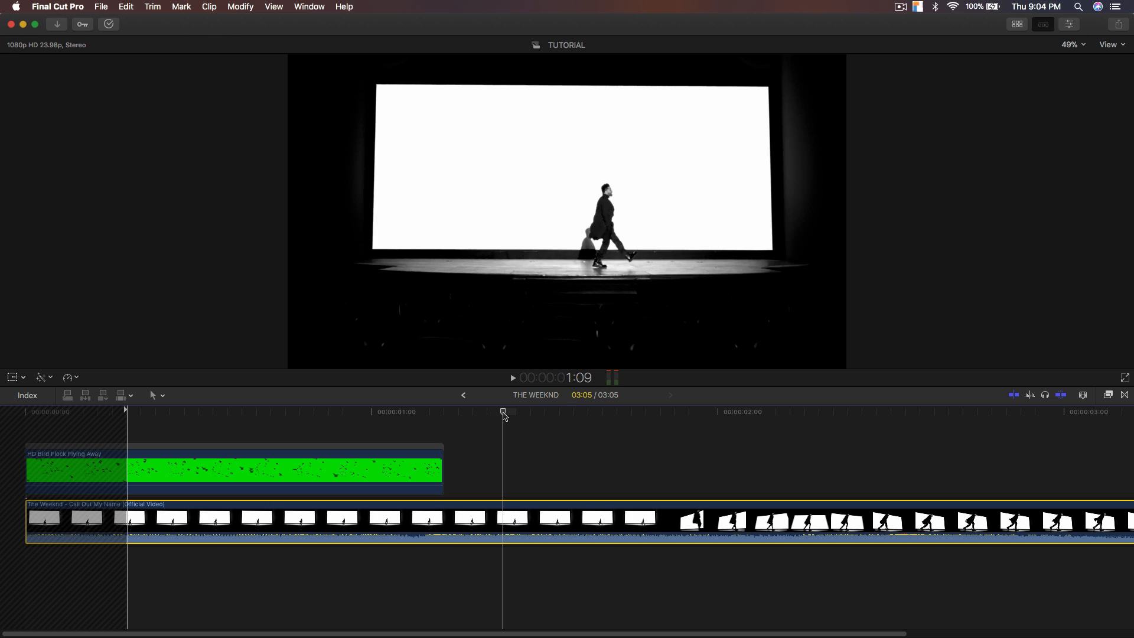
pyautogui.moveTo(505, 417); pyautogui.dragTo(754, 414)
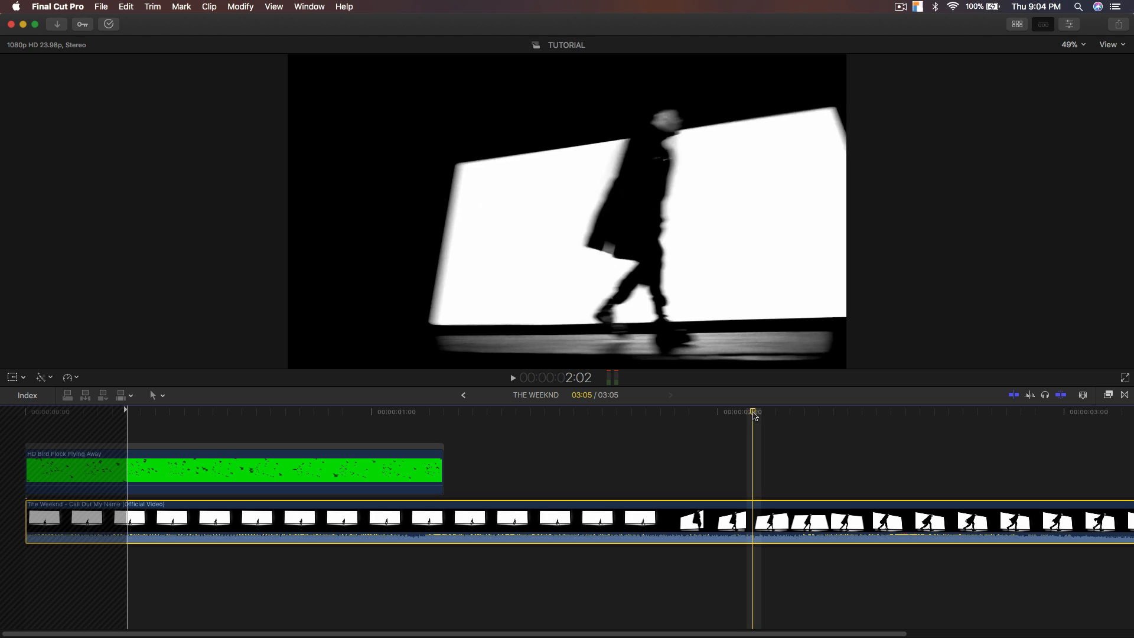
pyautogui.press('super+minus')
pyautogui.moveTo(681, 413); pyautogui.dragTo(265, 444)
# Inspect the HD Bird Flock Flying Away clip and disable its Color Board 1 and Keyer effects to expose the green-screen original.
pyautogui.click(301, 448)
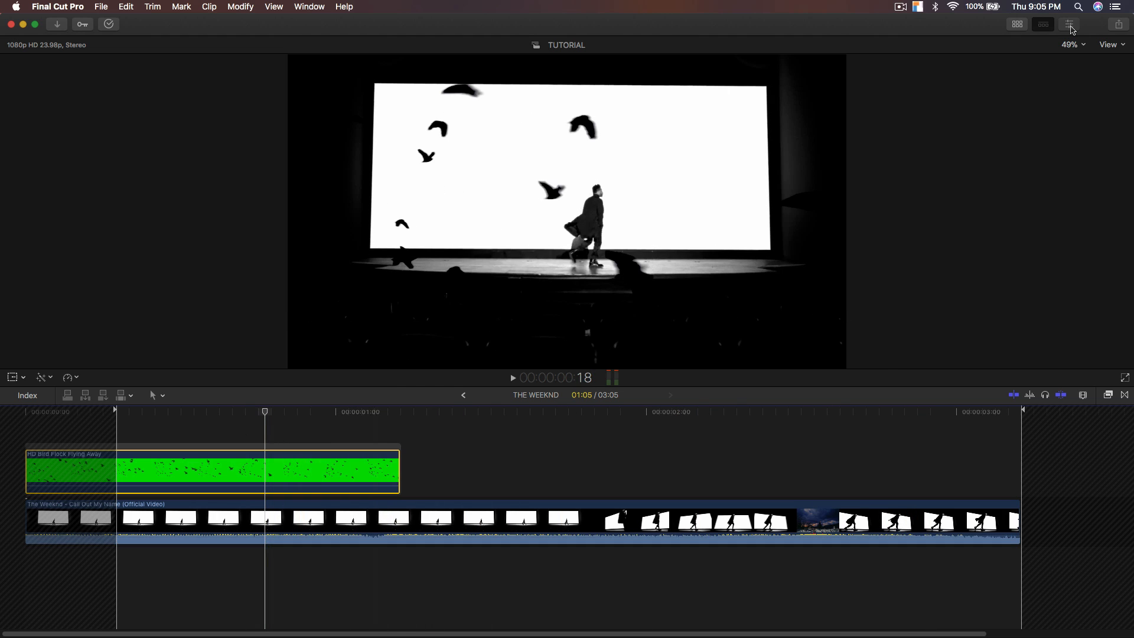
pyautogui.click(1068, 24)
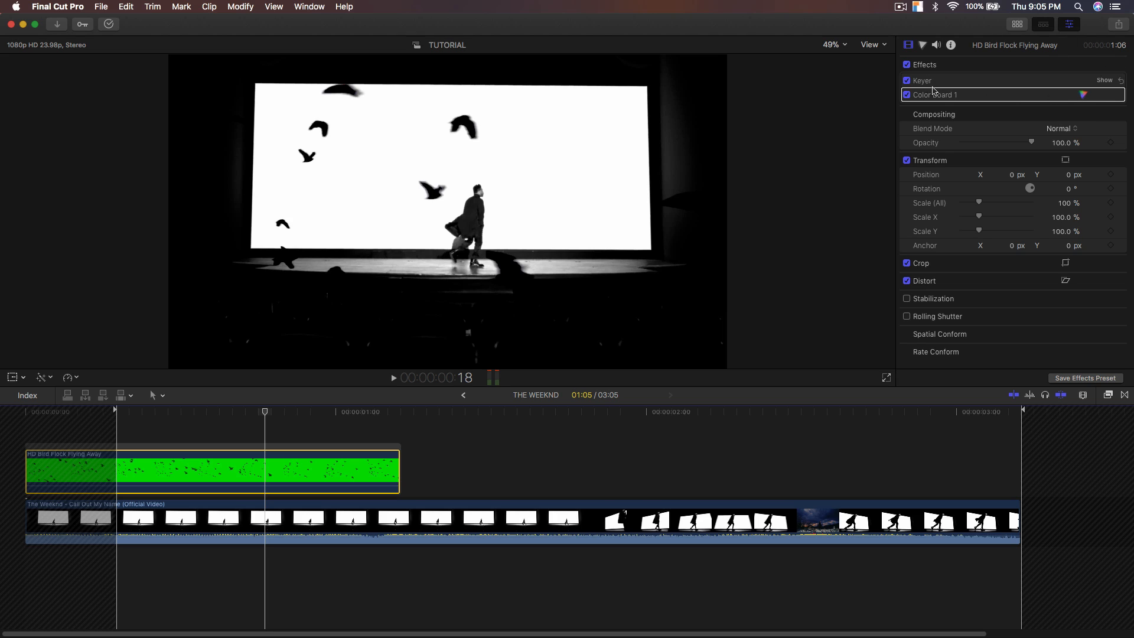
pyautogui.click(906, 94)
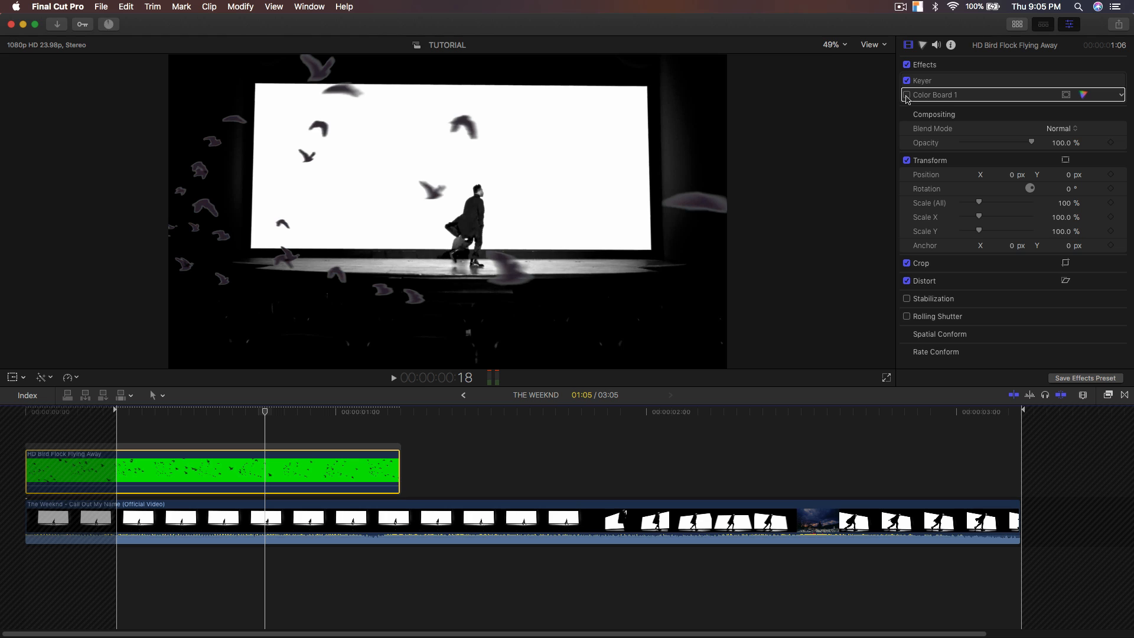
pyautogui.click(907, 80)
pyautogui.click(907, 81)
pyautogui.click(907, 81)
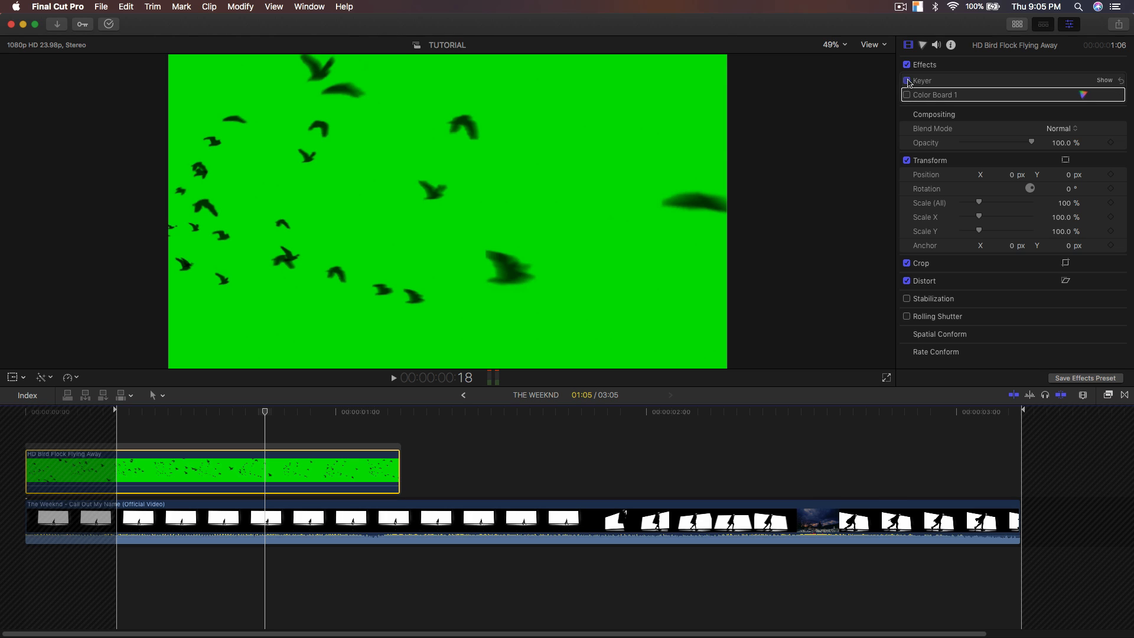
pyautogui.click(907, 81)
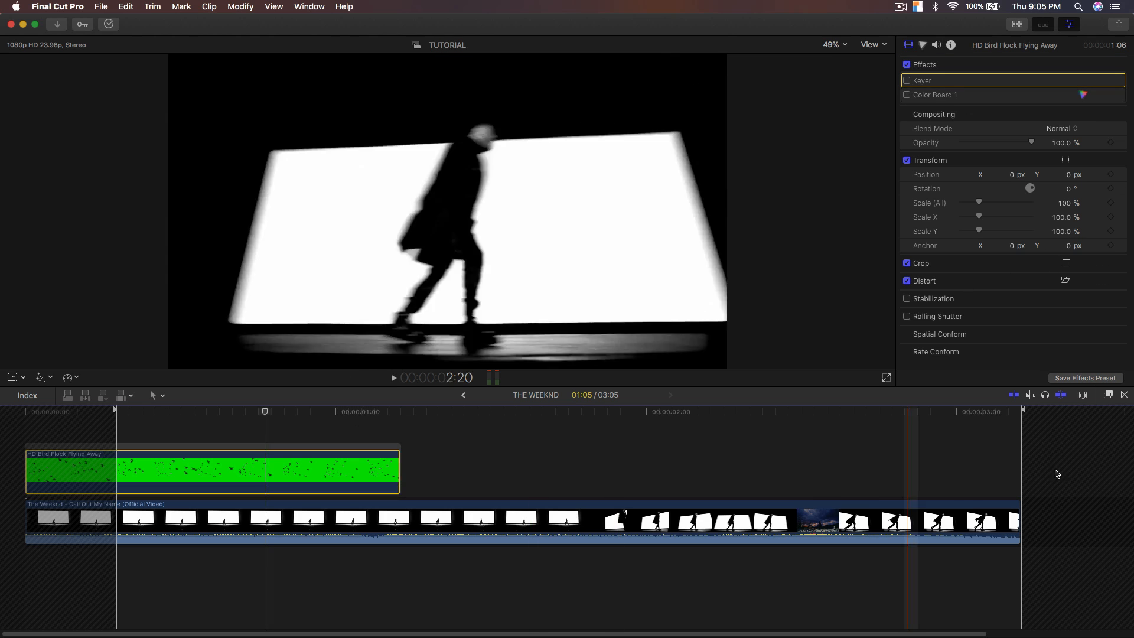
pyautogui.click(321, 412)
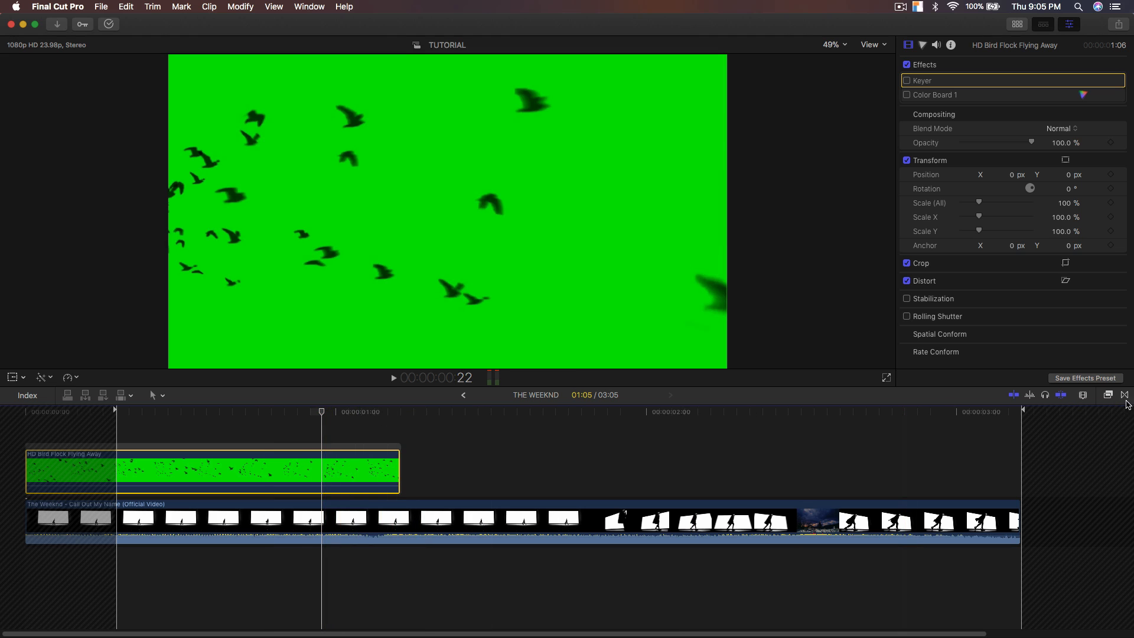
# Search the installed effects for "keyer" and pick out the Keyer effect.
pyautogui.click(1108, 395)
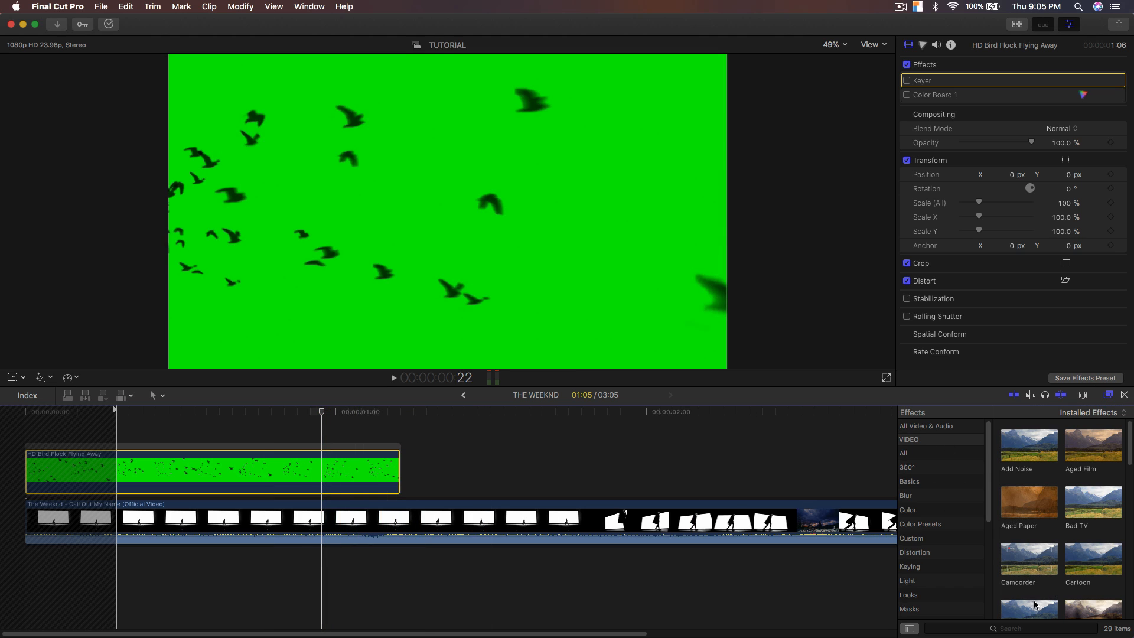
pyautogui.click(1047, 629)
pyautogui.write('keye')
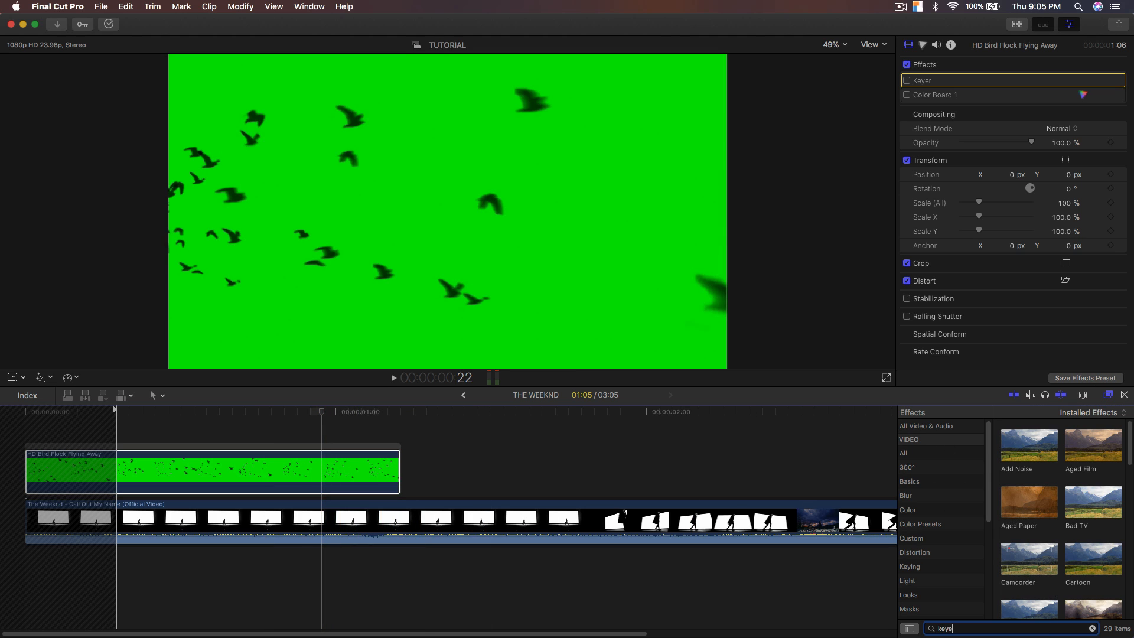
pyautogui.write('r')
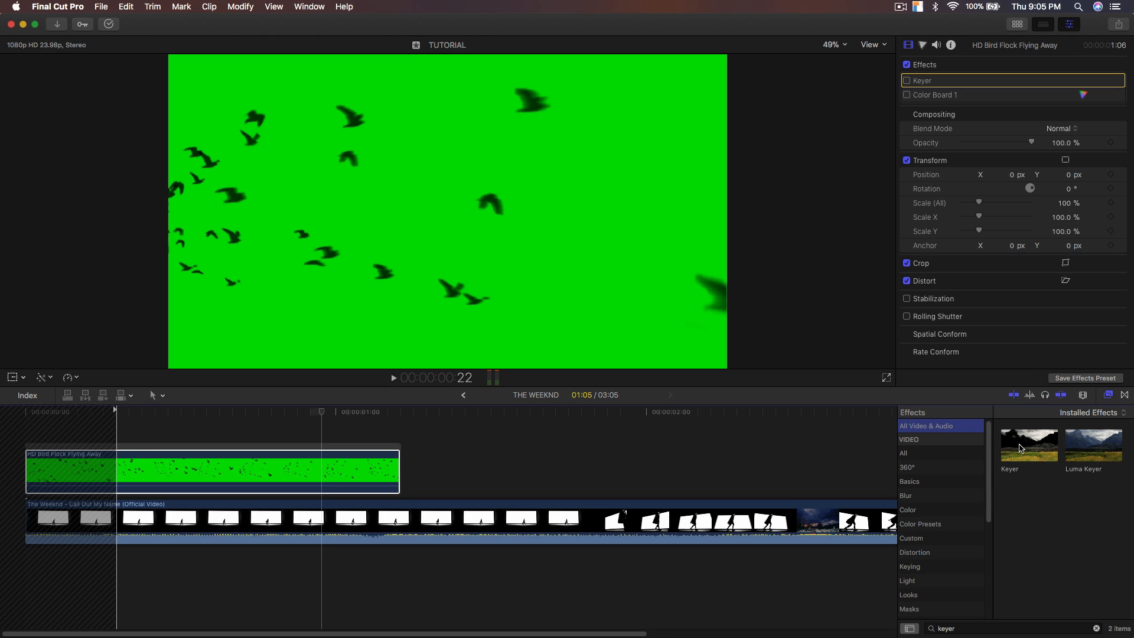
pyautogui.moveTo(1020, 449); pyautogui.dragTo(291, 469)
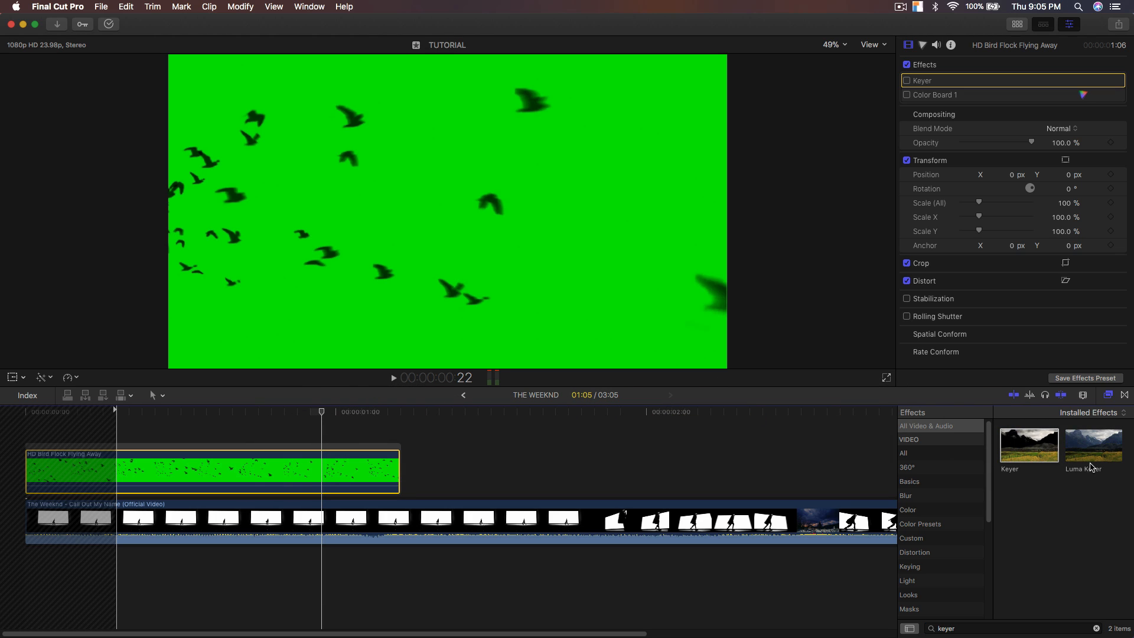
pyautogui.click(1109, 395)
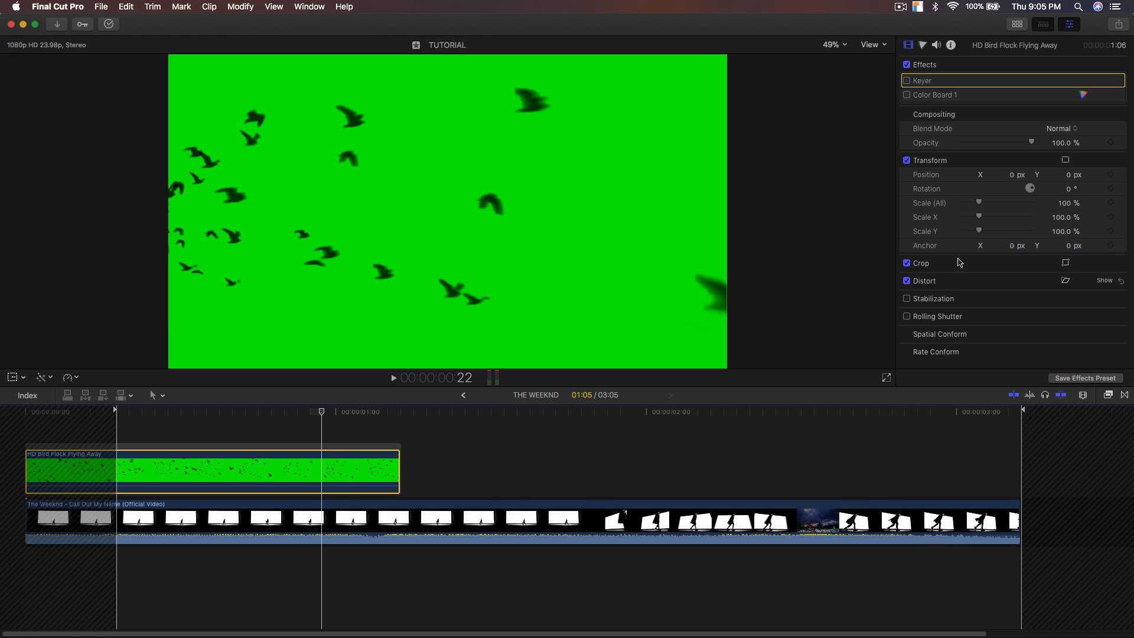
# Re-enable the Keyer effect on the bird clip and review its key settings.
pyautogui.click(906, 80)
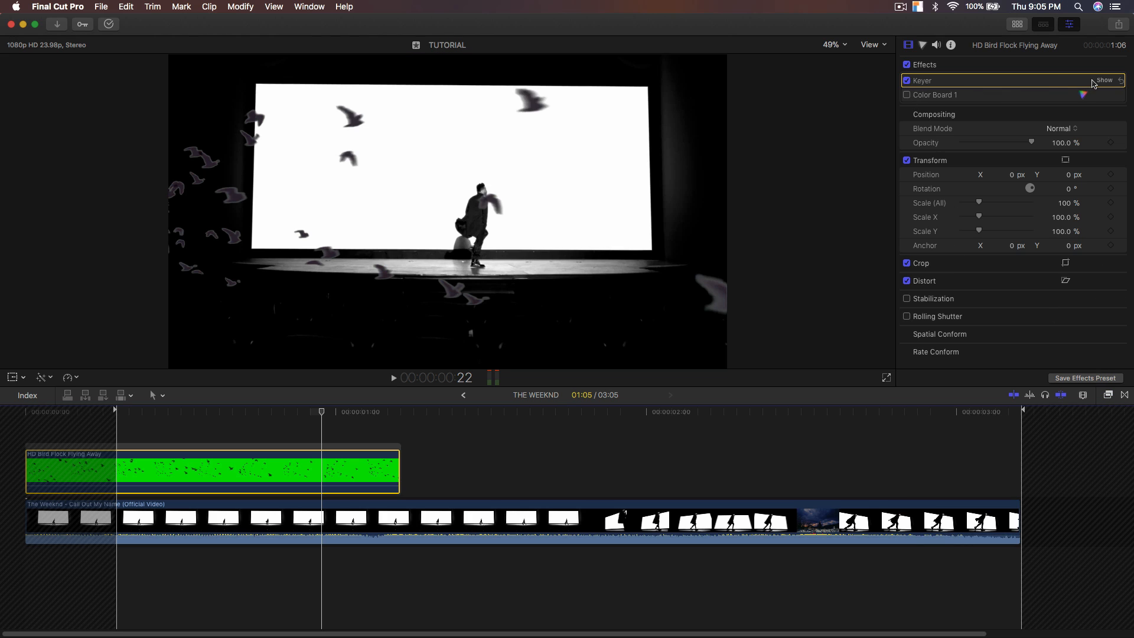
pyautogui.click(1099, 80)
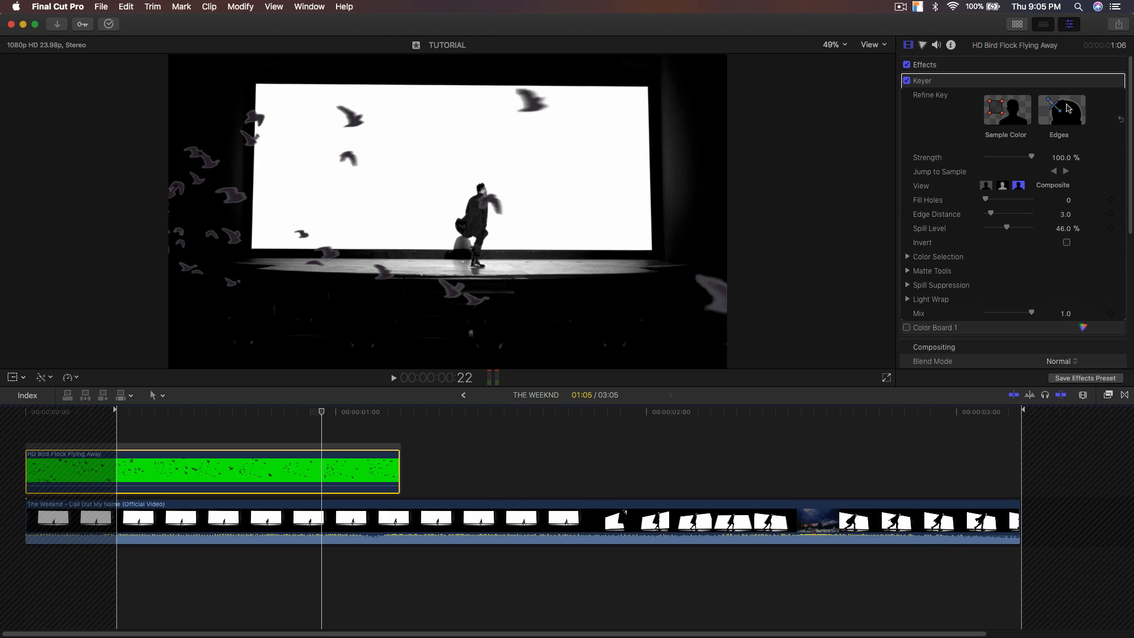
pyautogui.click(1099, 80)
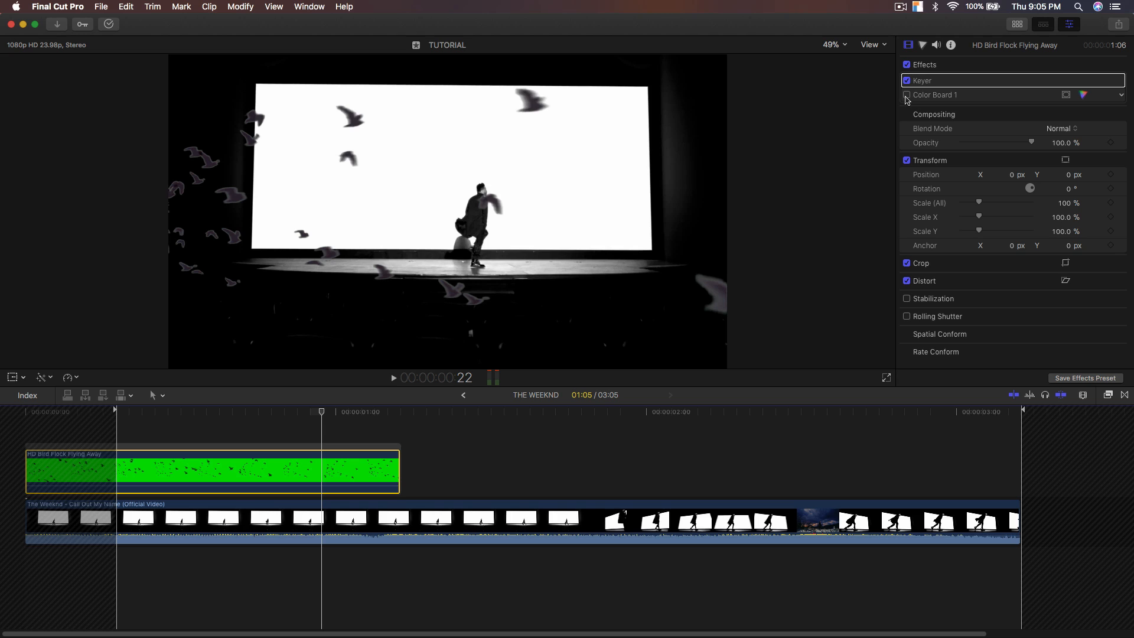
# Re-enable Color Board 1 on the bird clip, review its exposure settings, and check the blackened birds near frame 19.
pyautogui.click(907, 95)
pyautogui.click(1016, 95)
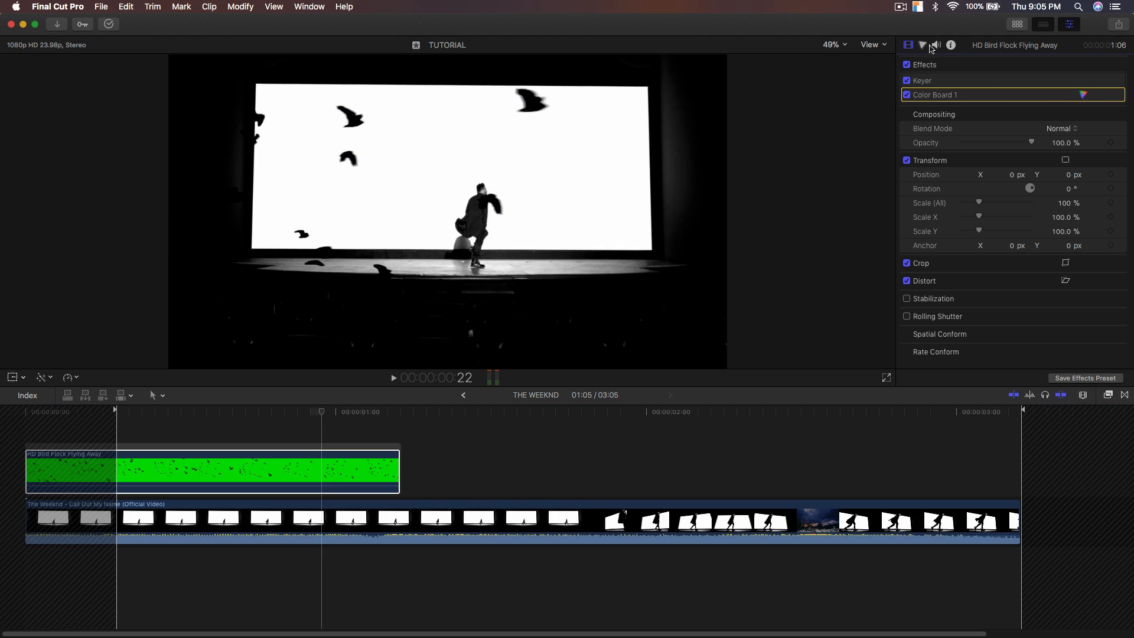
pyautogui.click(924, 45)
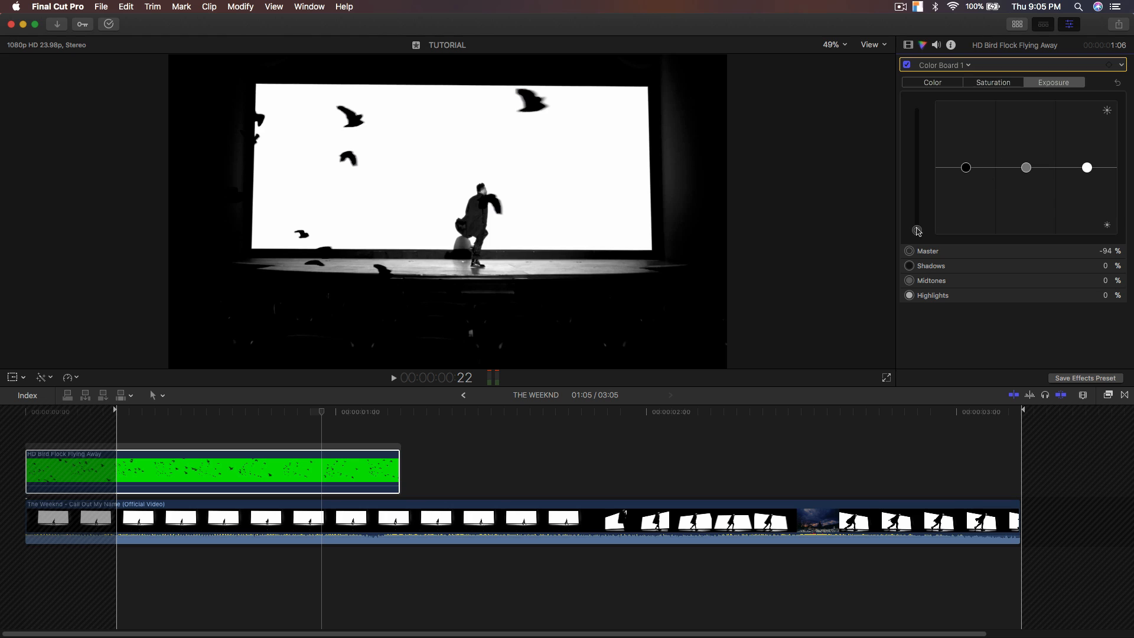
pyautogui.click(908, 44)
pyautogui.moveTo(321, 411); pyautogui.dragTo(272, 407)
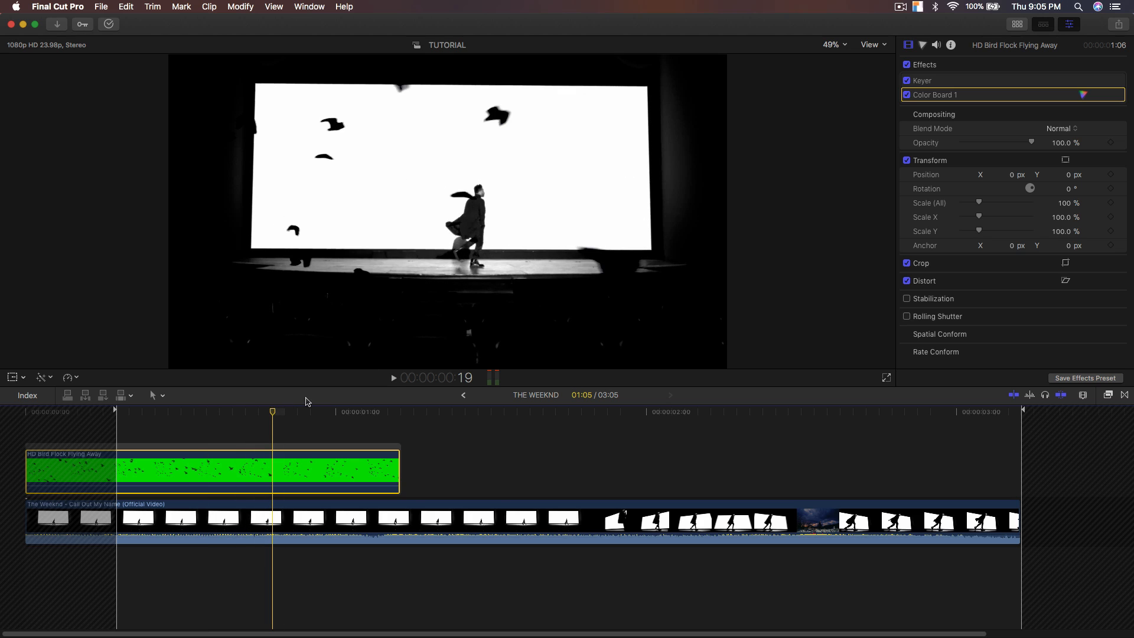
pyautogui.press('Left')
pyautogui.press('Left')
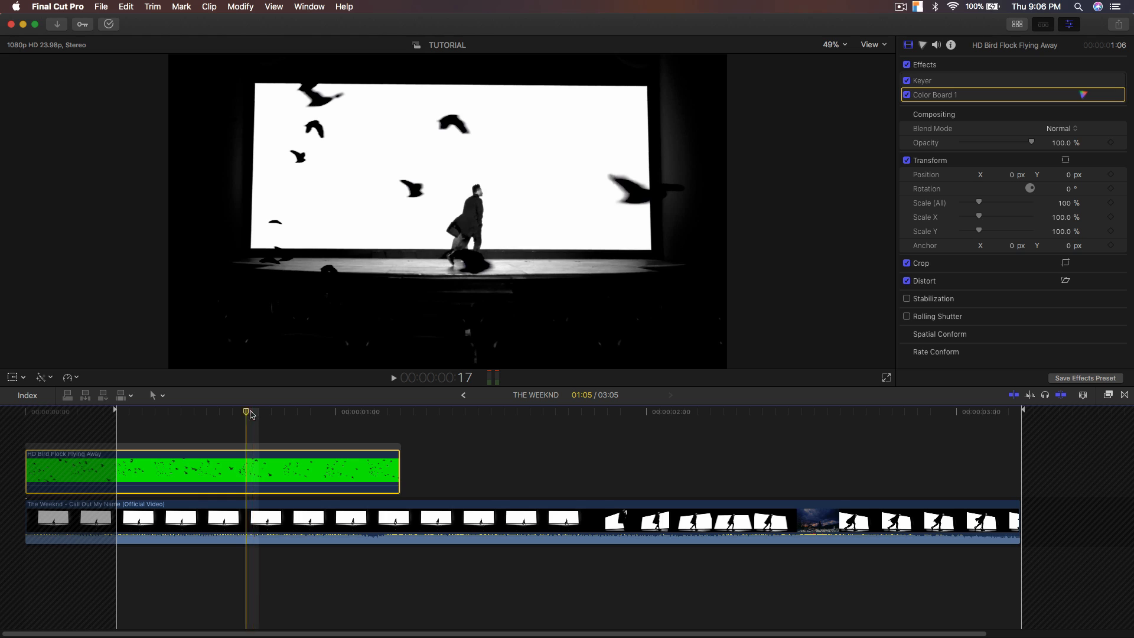
pyautogui.moveTo(251, 411); pyautogui.dragTo(280, 412)
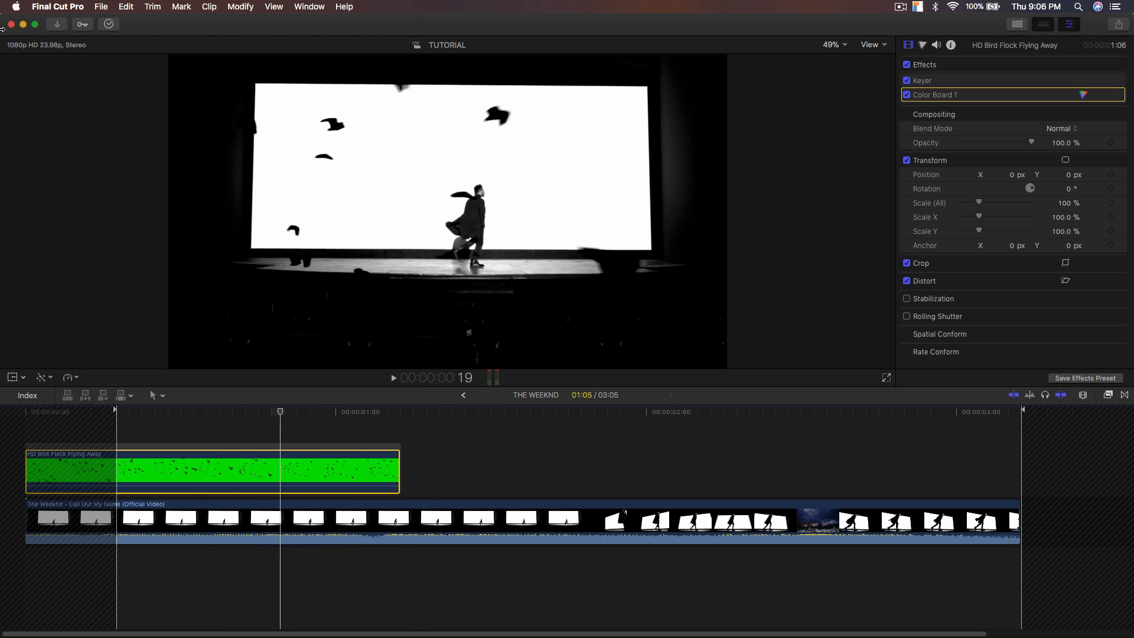
pyautogui.click(126, 6)
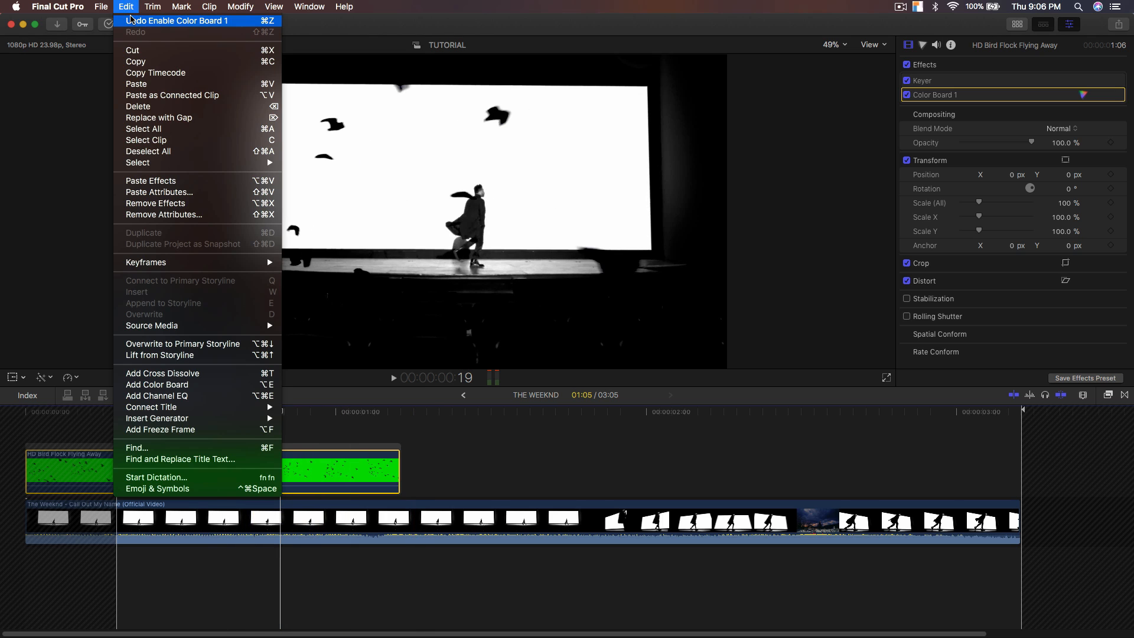
pyautogui.click(376, 436)
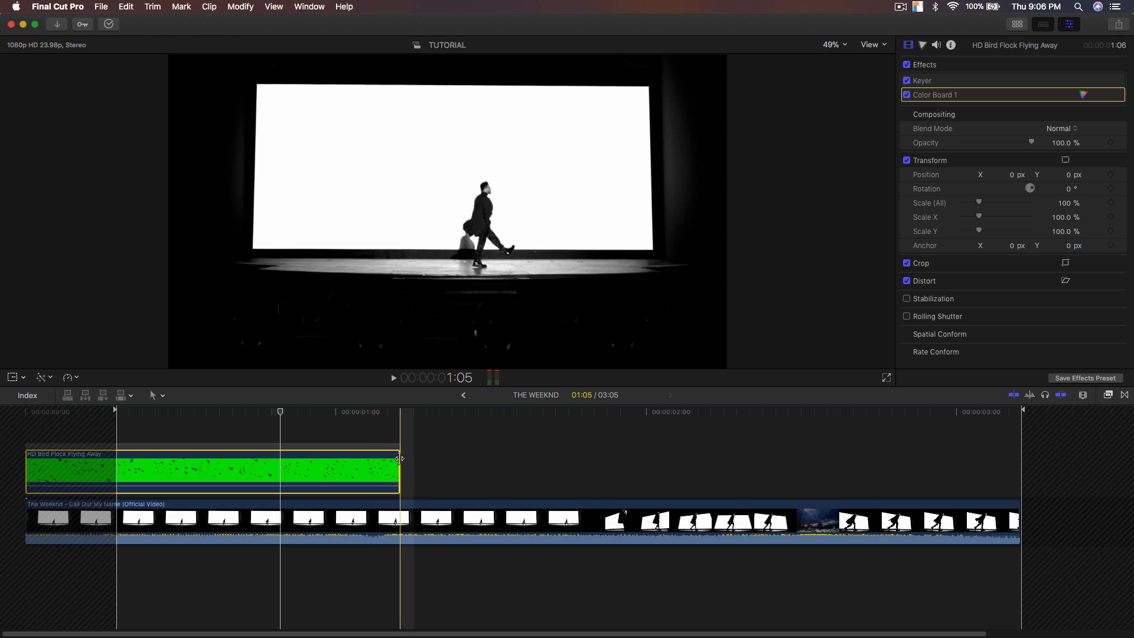
# Extend the HD Bird Flock Flying Away clip to 3:07 so it covers the whole stage footage, and check the birds during the camera move.
pyautogui.moveTo(399, 451); pyautogui.dragTo(1030, 450)
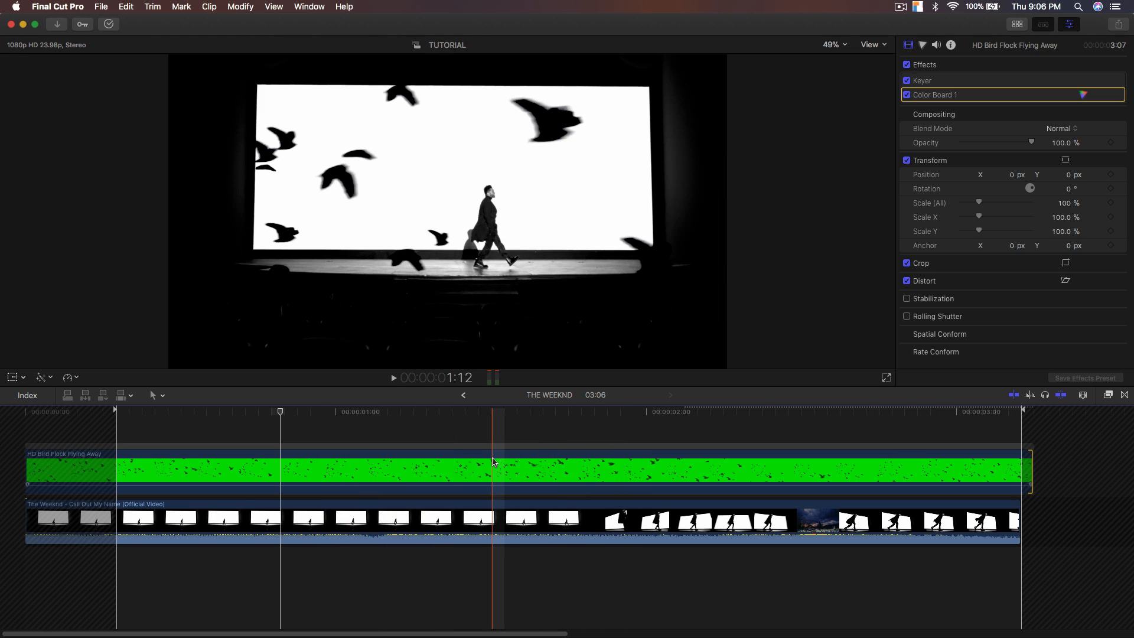
pyautogui.press('space')
pyautogui.press('space')
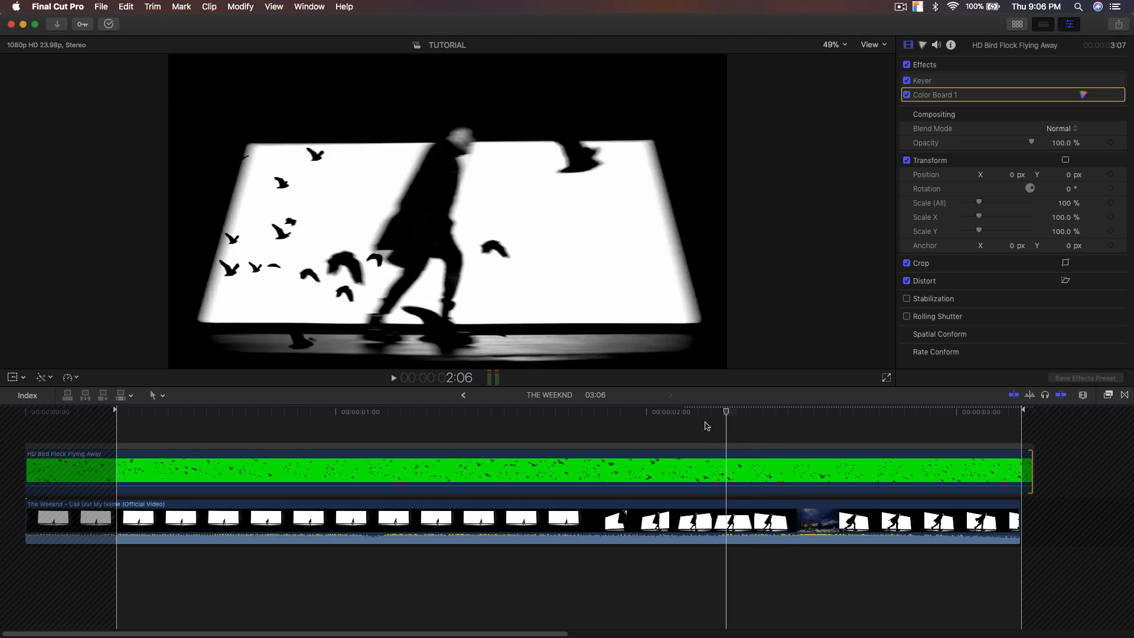
pyautogui.press('Right')
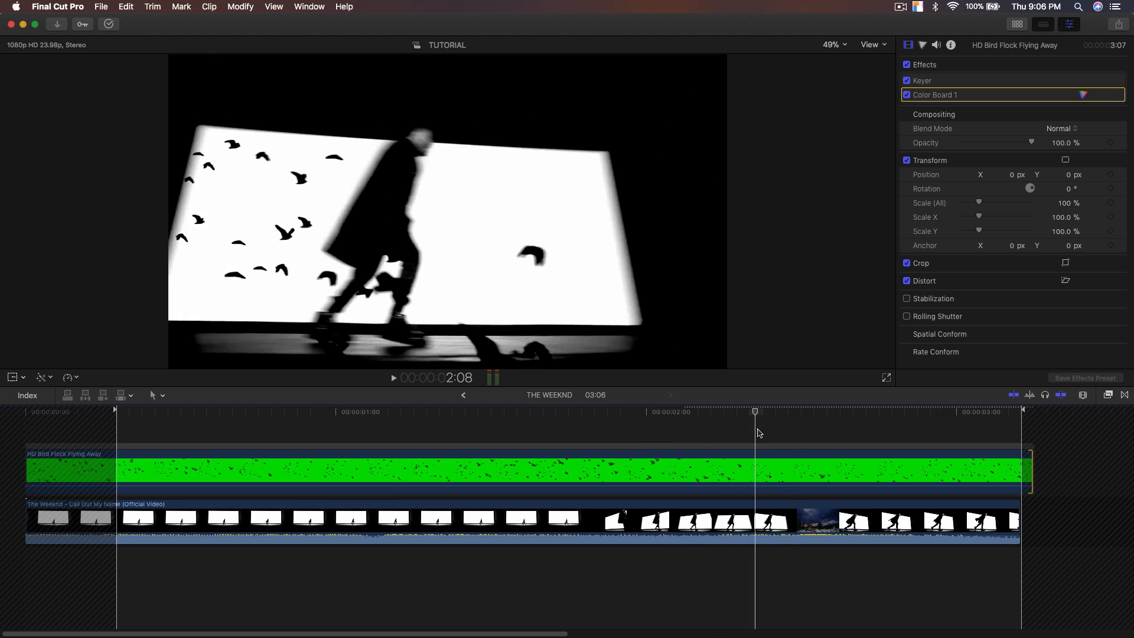
pyautogui.moveTo(758, 411); pyautogui.dragTo(802, 420)
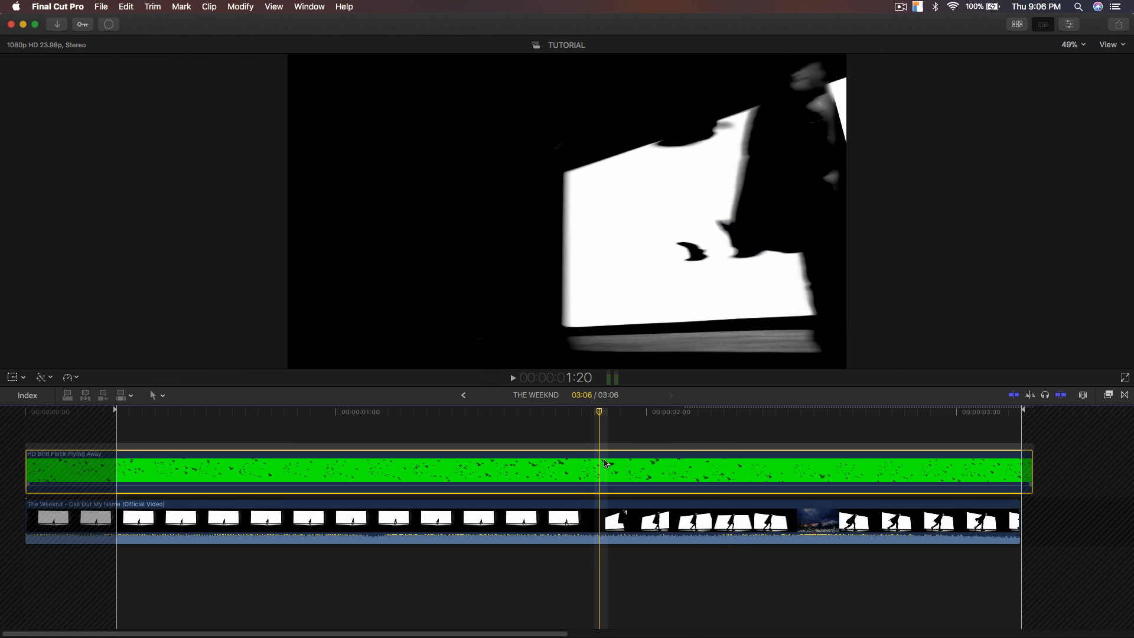
# Add a freeze frame to the bird clip at 1:20, where the camera move begins, and fit the whole sequence in the timeline.
pyautogui.click(124, 6)
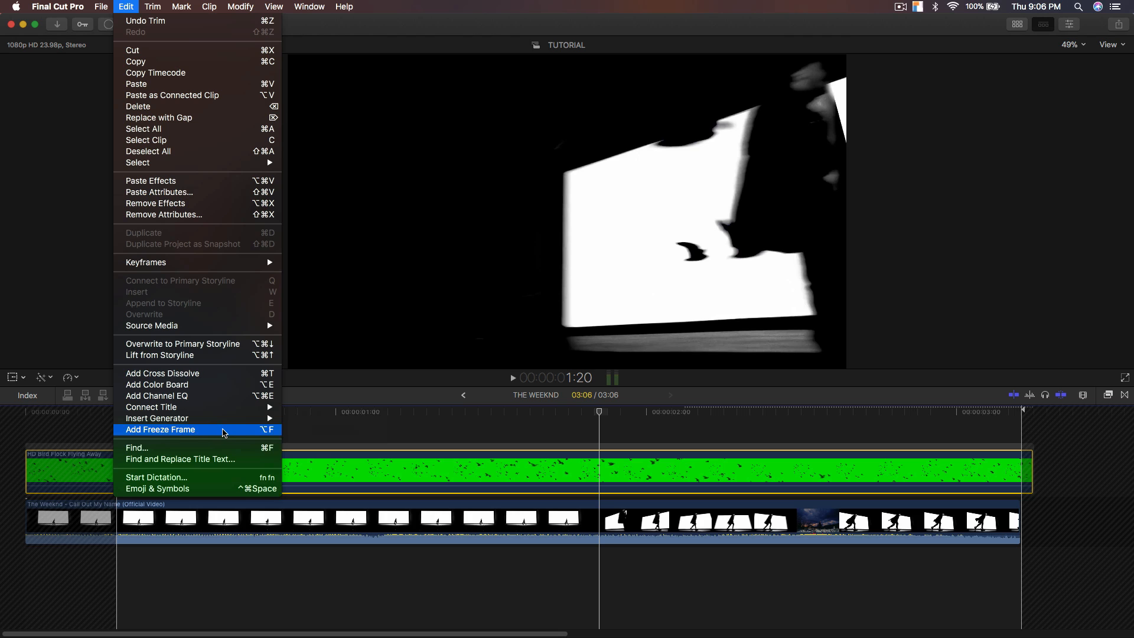
pyautogui.click(225, 430)
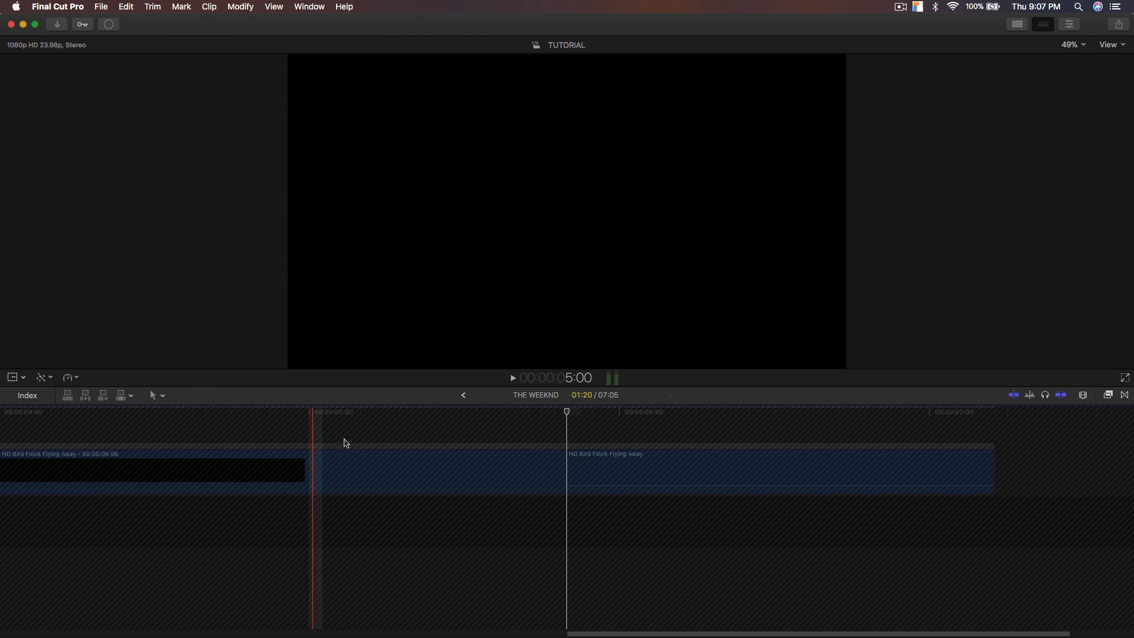
pyautogui.hotkey('shift', 'z')
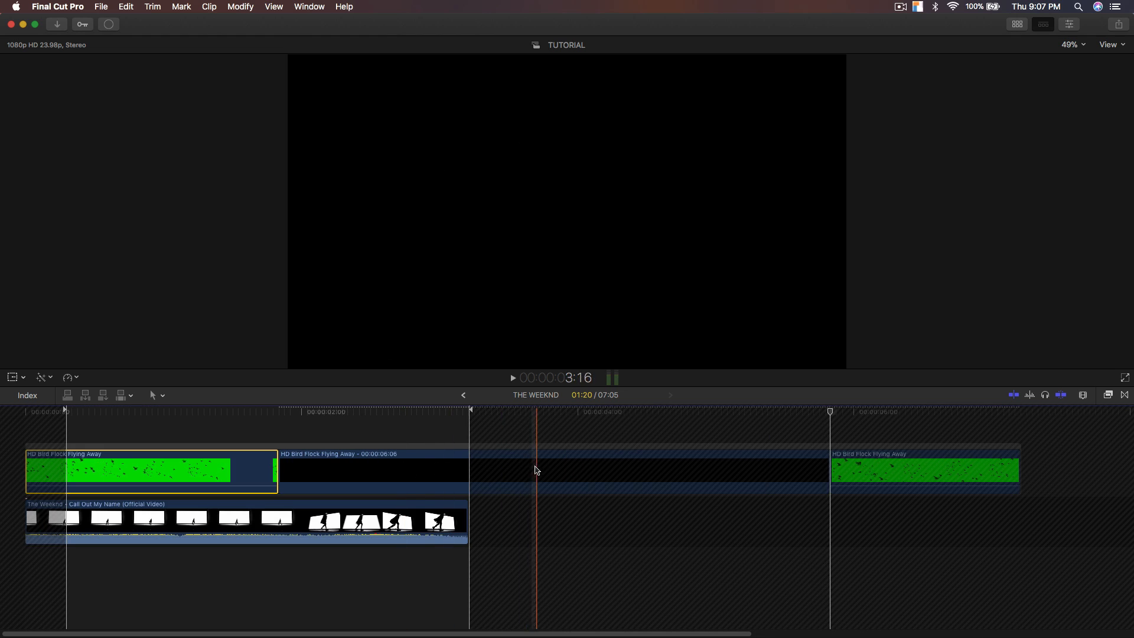
# Shorten the bird freeze frame from its end so it stops shortly after the 2:00 mark.
pyautogui.click(317, 470)
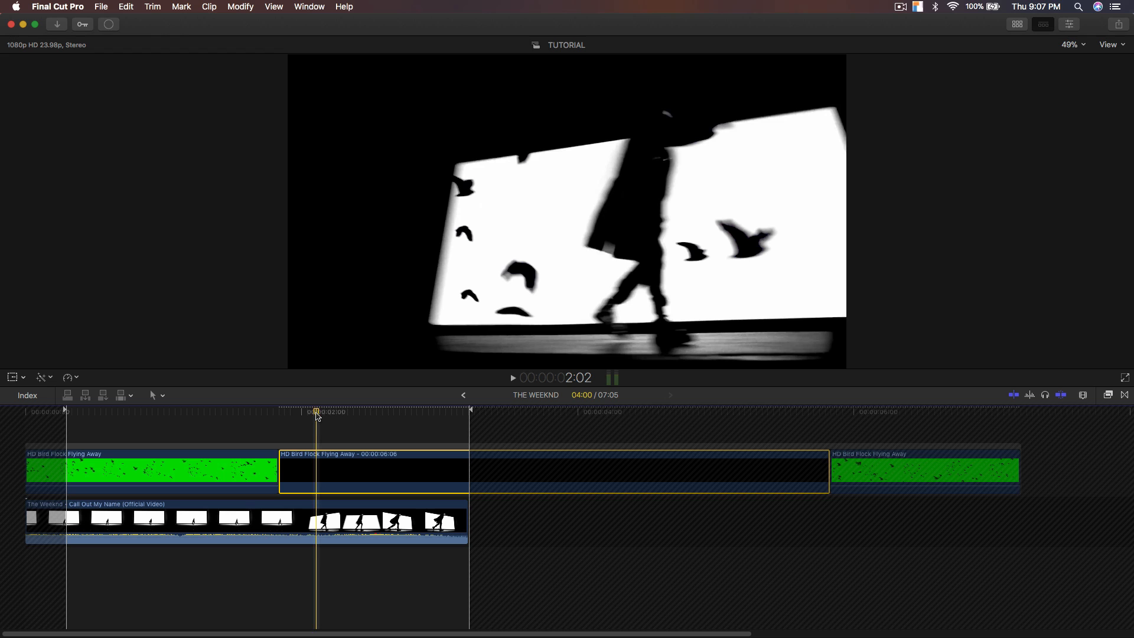
pyautogui.click(247, 413)
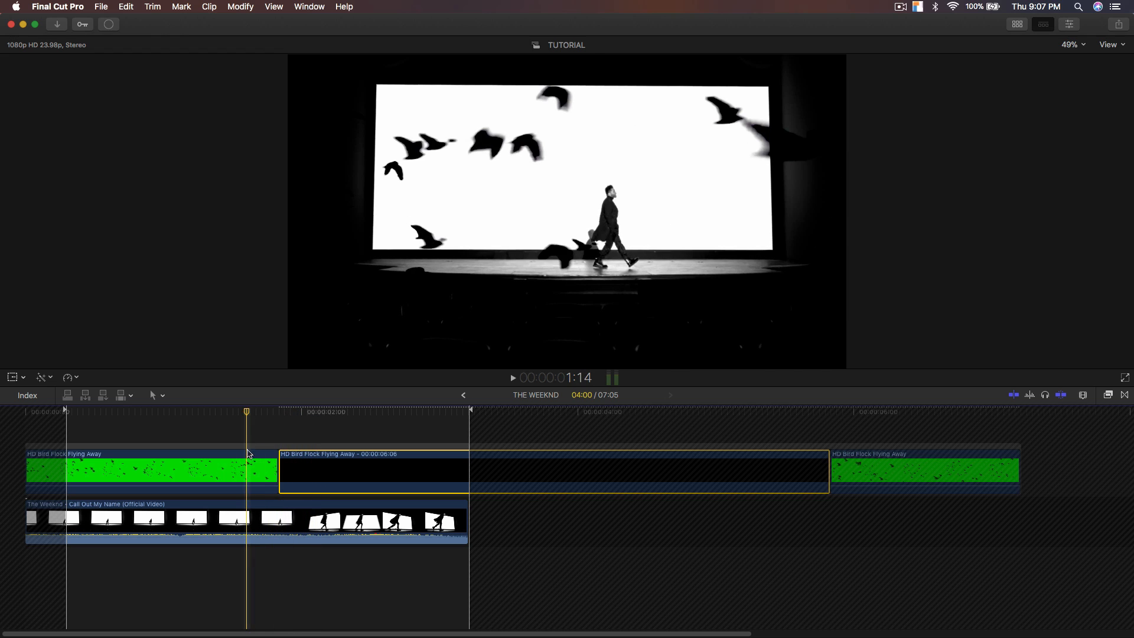
pyautogui.click(279, 411)
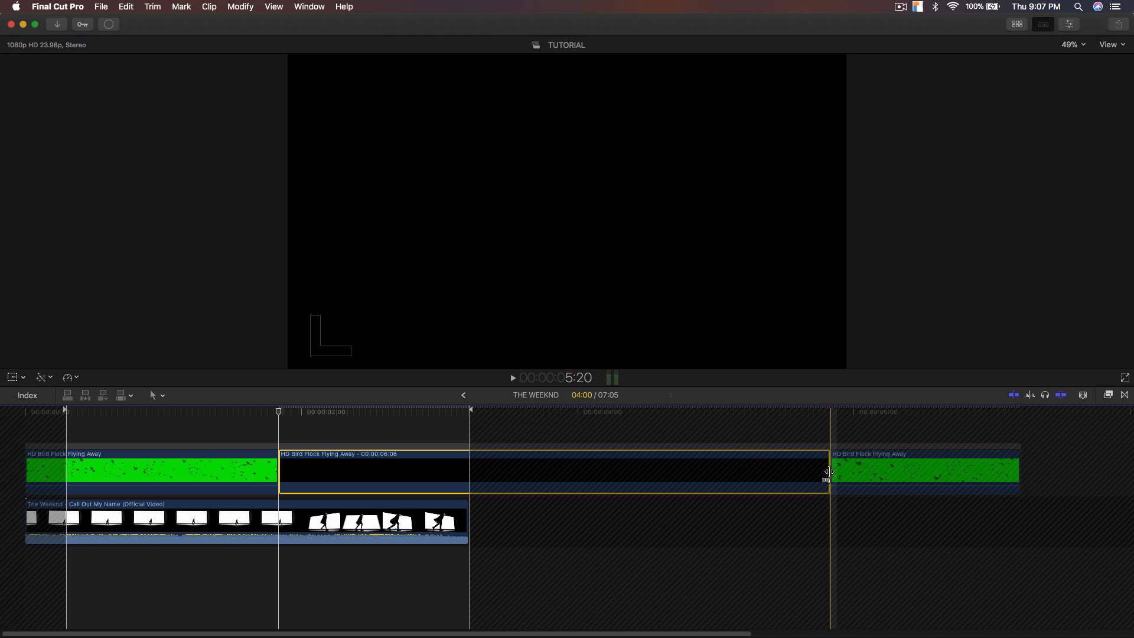
pyautogui.moveTo(827, 471); pyautogui.dragTo(340, 471)
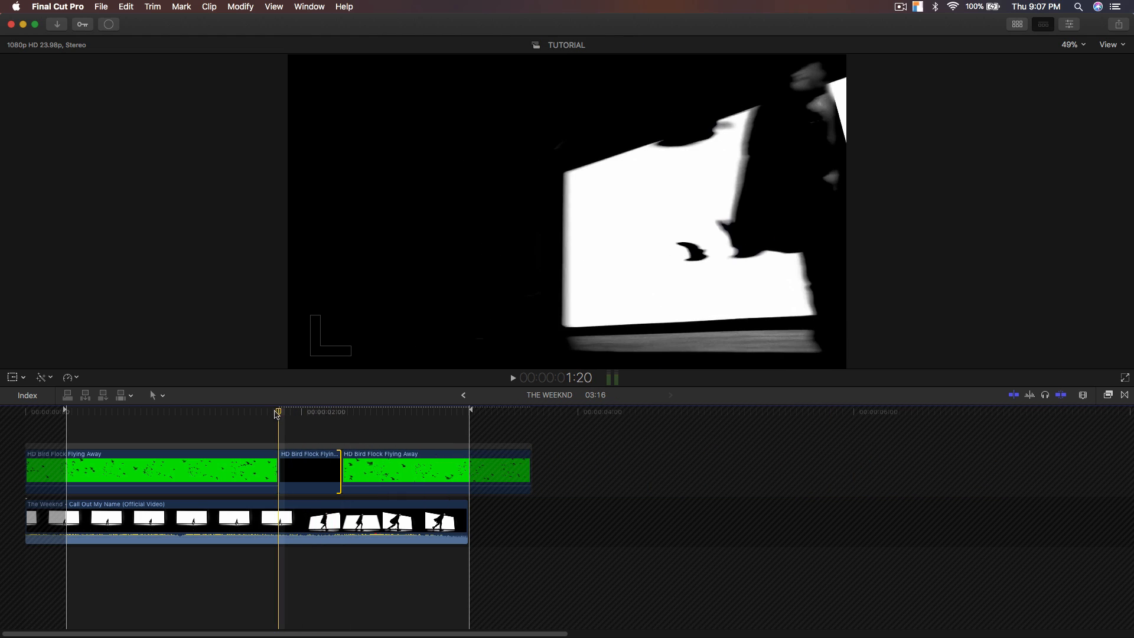
# Find where the camera move ends and extend the bird freeze frame to 16 frames, up to about 2:11.
pyautogui.press('super+equal')
pyautogui.press('super+equal')
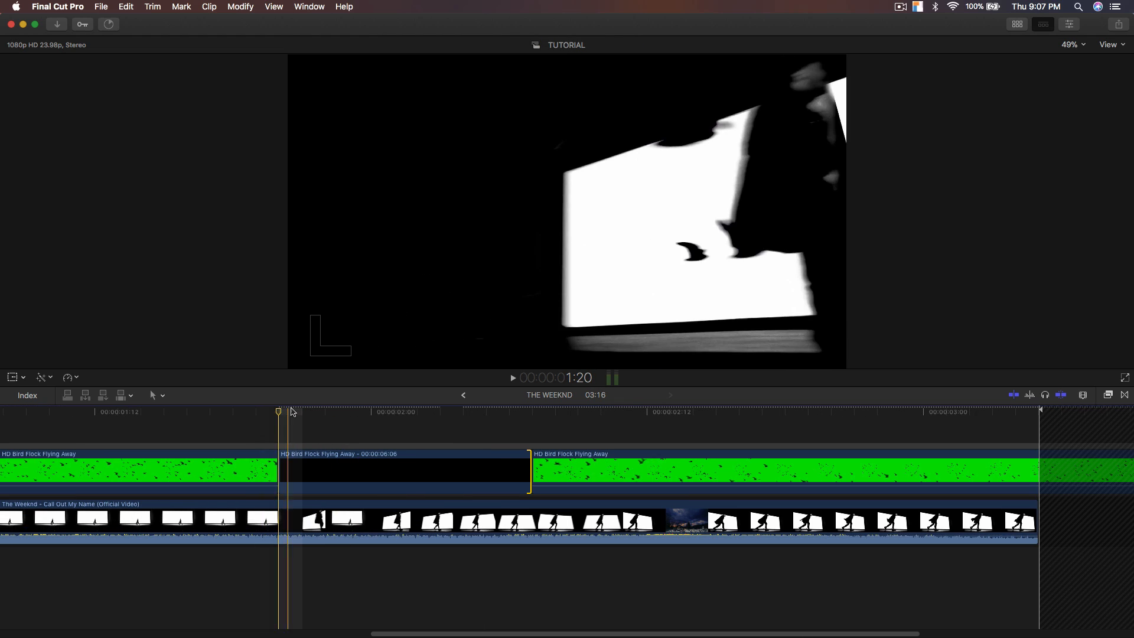
pyautogui.moveTo(316, 416); pyautogui.dragTo(467, 413)
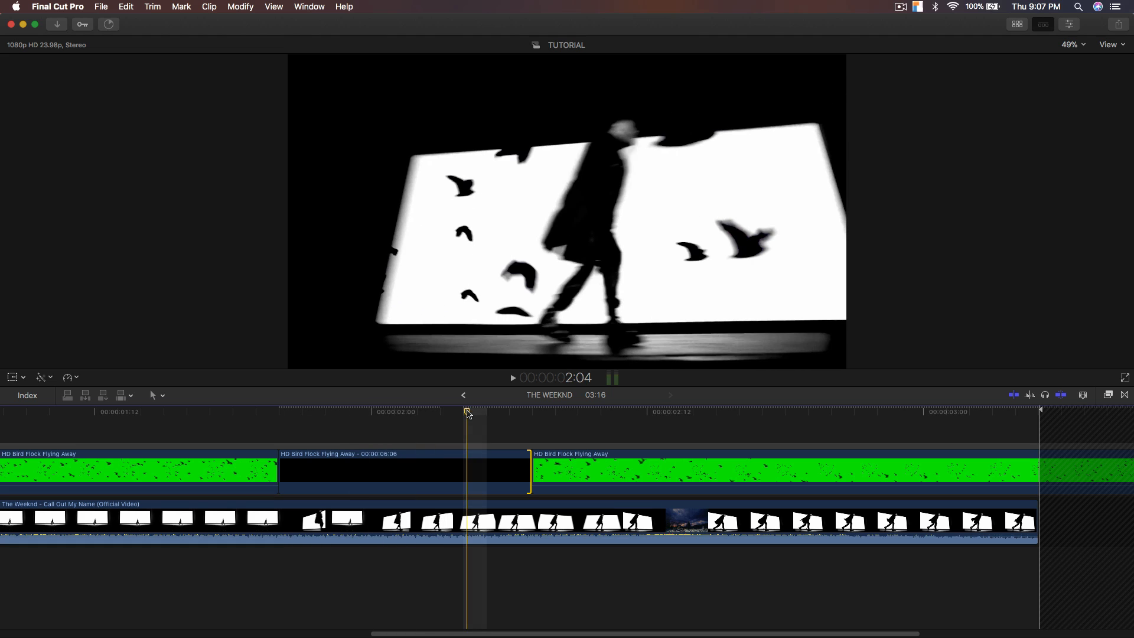
pyautogui.press('super+minus')
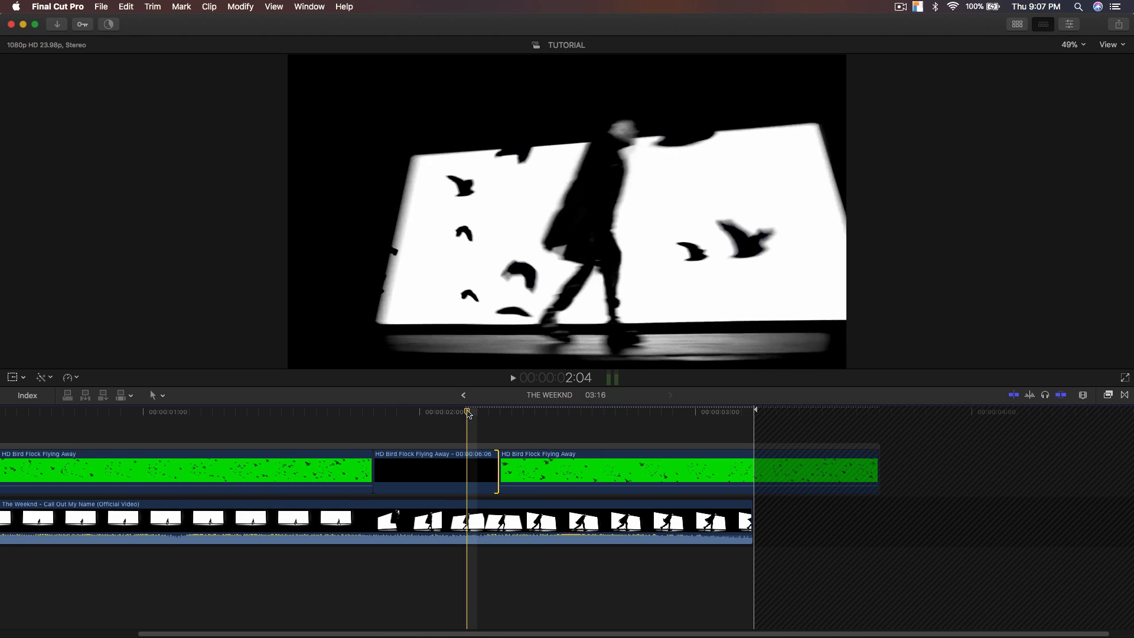
pyautogui.moveTo(467, 413); pyautogui.dragTo(551, 412)
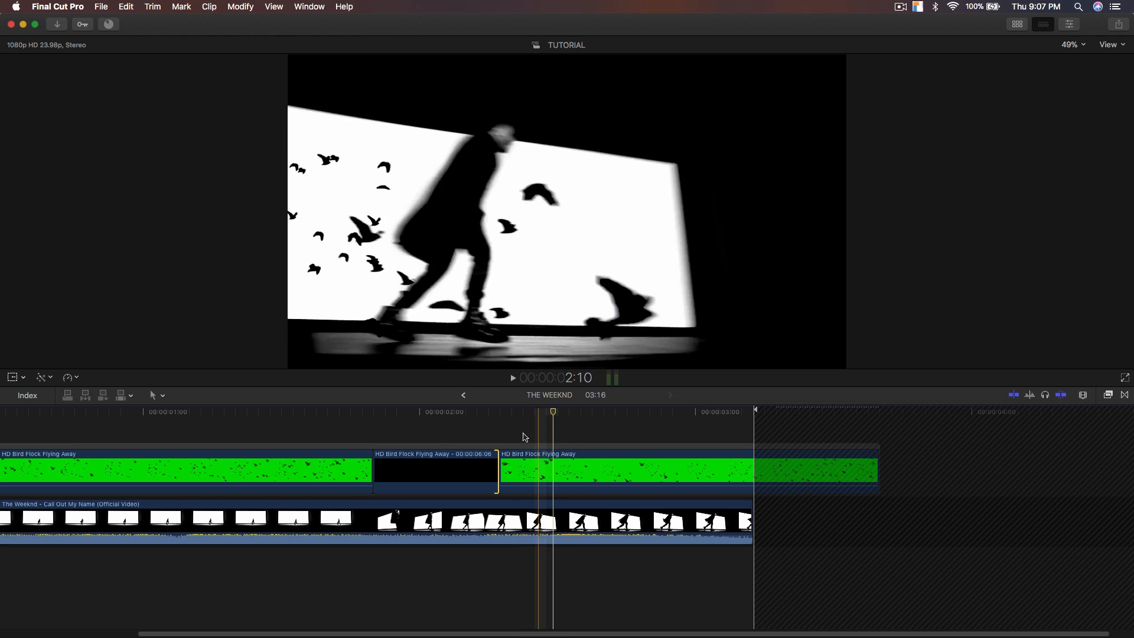
pyautogui.moveTo(498, 464); pyautogui.dragTo(556, 455)
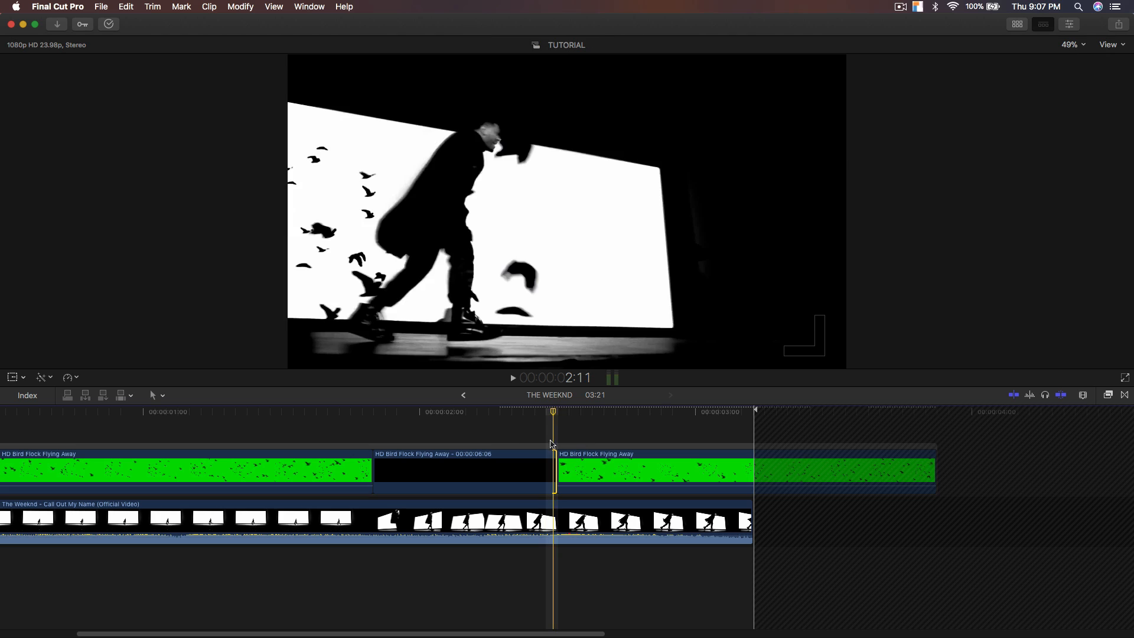
# Trim the last bird segment to end with the stage footage at 3:05 and play back the freeze-frame section.
pyautogui.click(934, 452)
pyautogui.moveTo(933, 452); pyautogui.dragTo(751, 452)
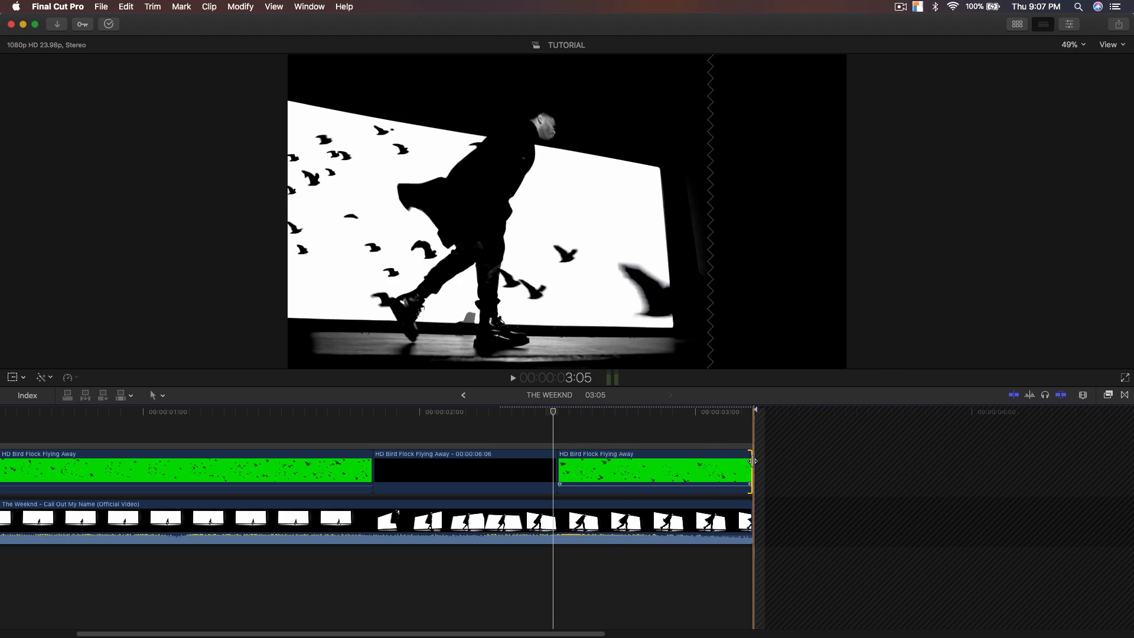
pyautogui.click(649, 412)
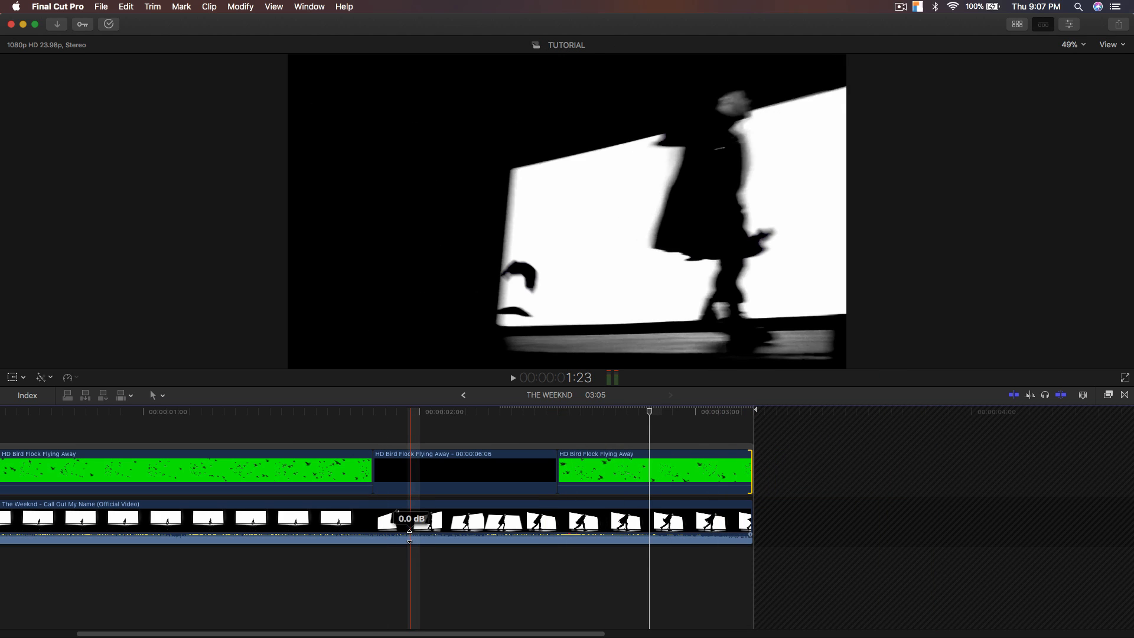
pyautogui.press('space')
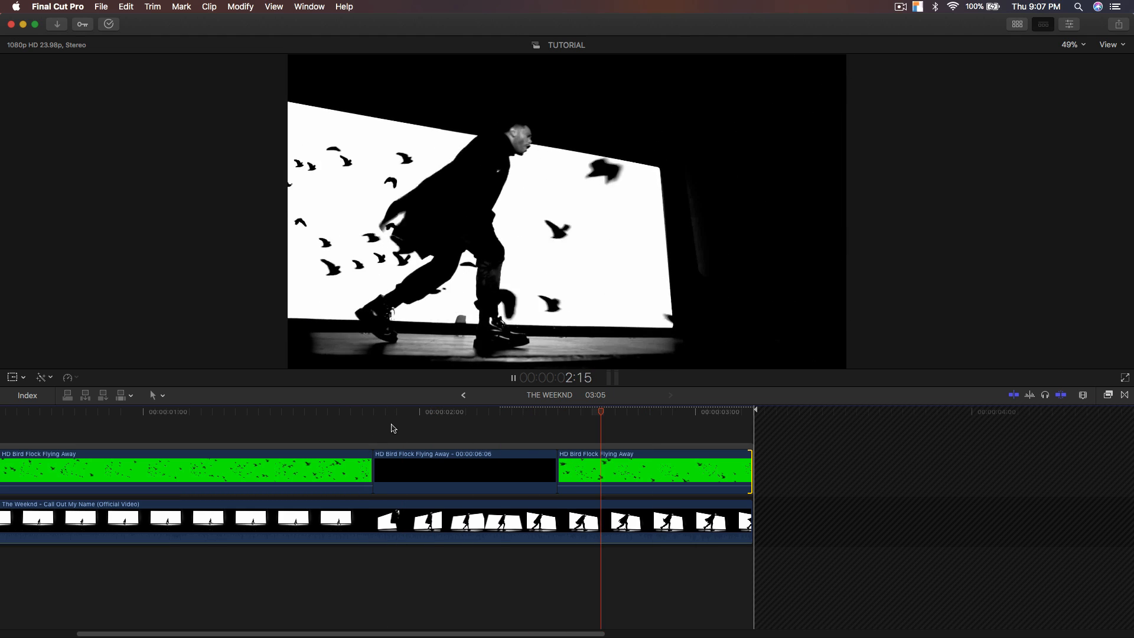
pyautogui.click(378, 412)
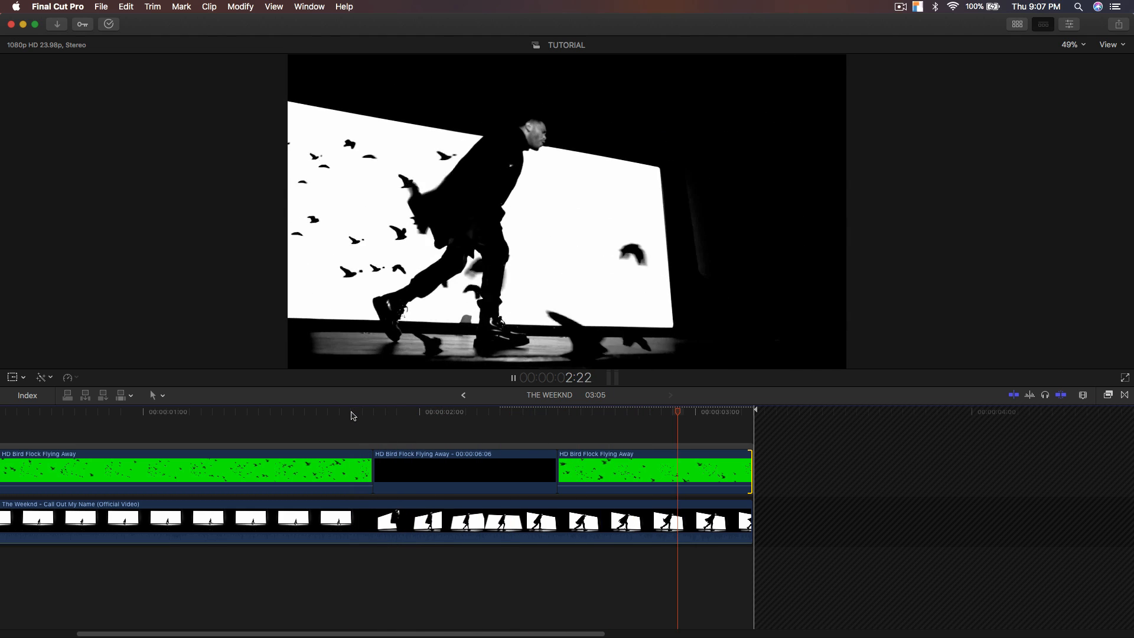
pyautogui.press('space')
pyautogui.press('space')
pyautogui.press('space')
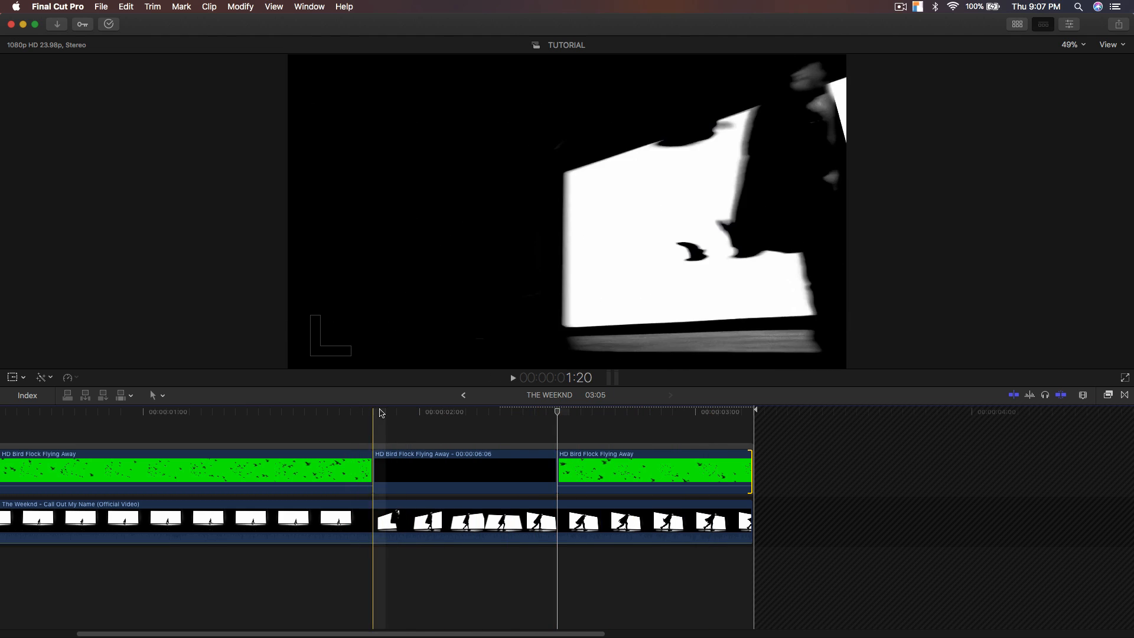
# Select the bird freeze frame and add Transform keyframes at its first frame, 1:20.
pyautogui.moveTo(378, 413); pyautogui.dragTo(483, 418)
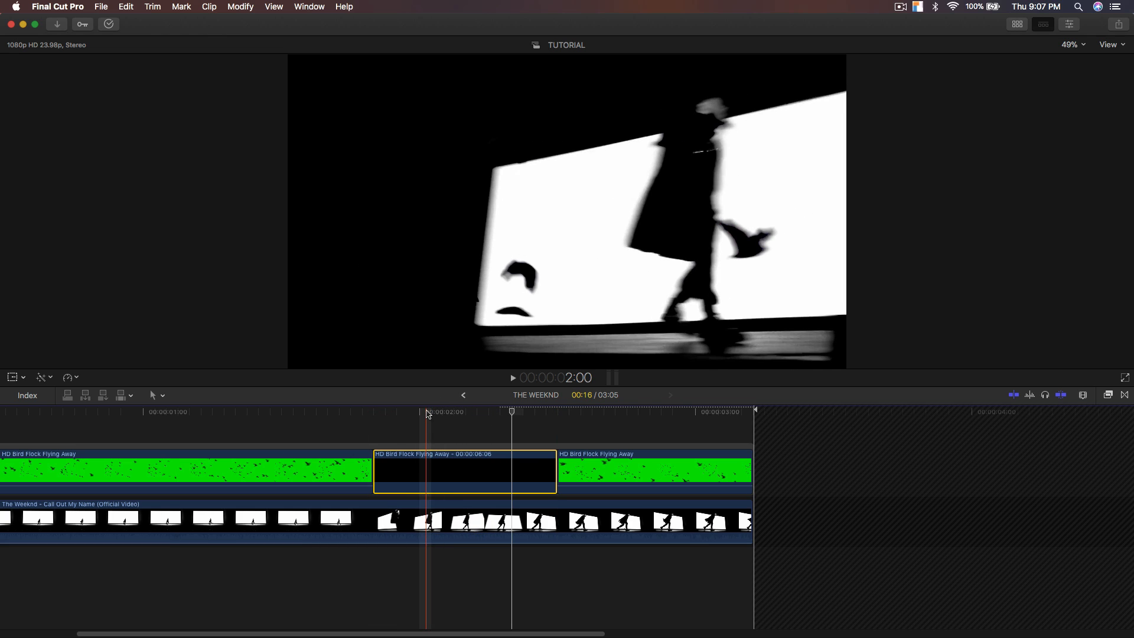
pyautogui.click(426, 469)
pyautogui.click(373, 413)
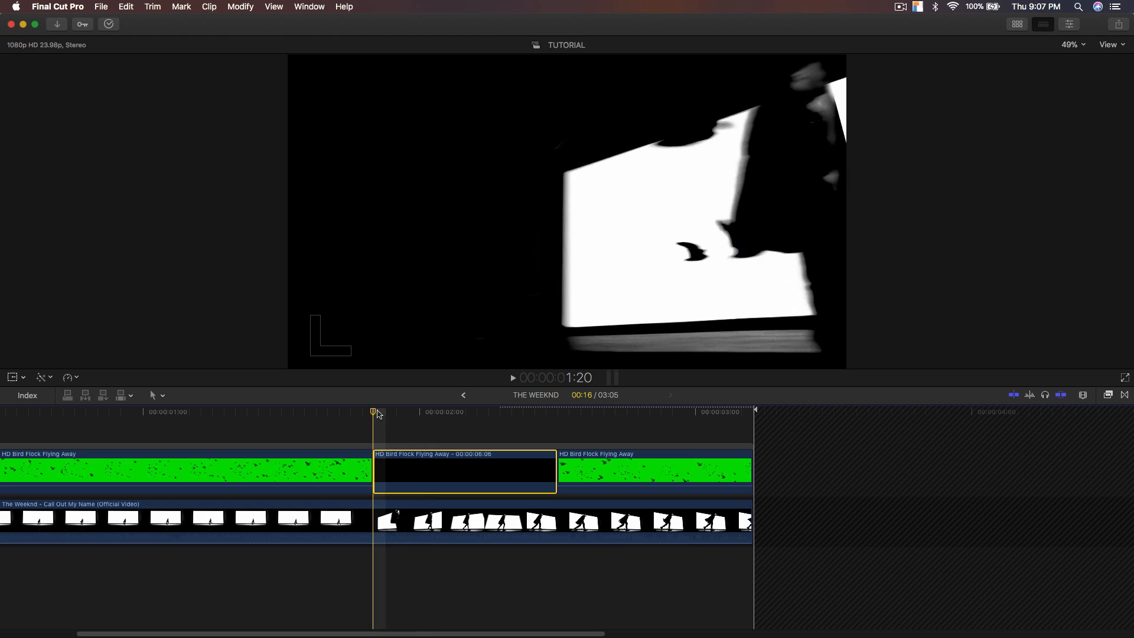
pyautogui.click(1069, 25)
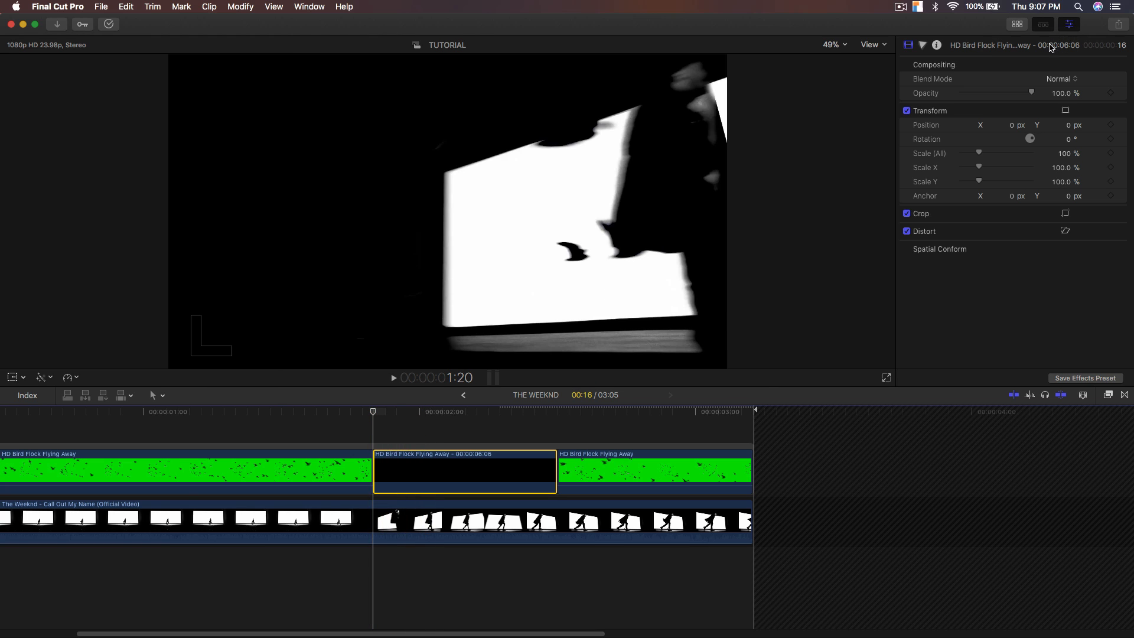
pyautogui.hotkey('shift', 'z')
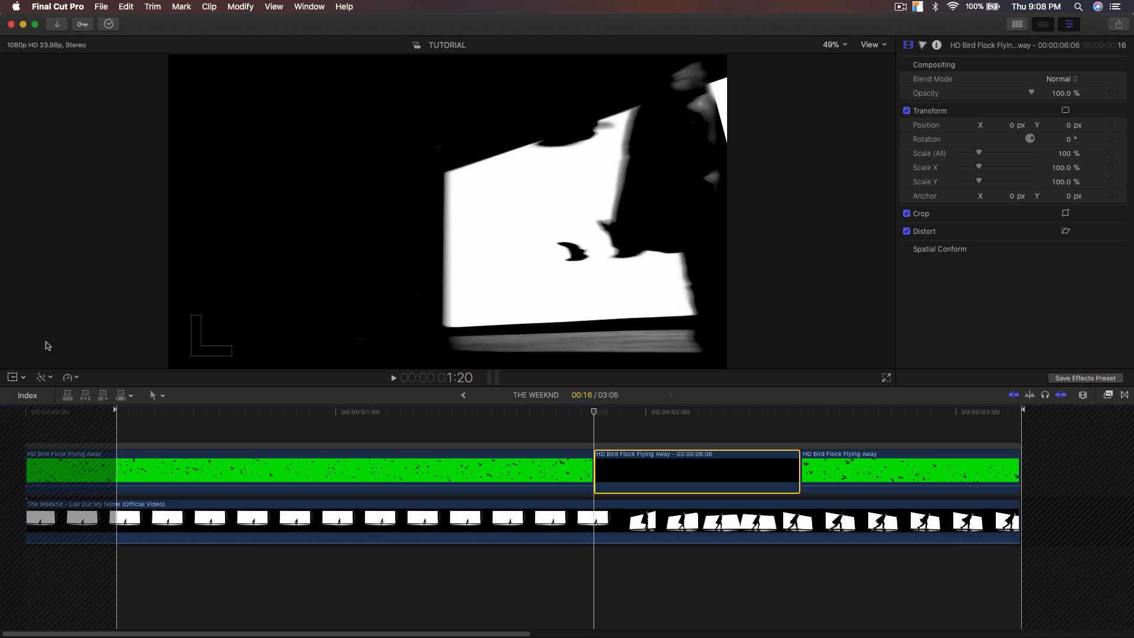
pyautogui.click(11, 378)
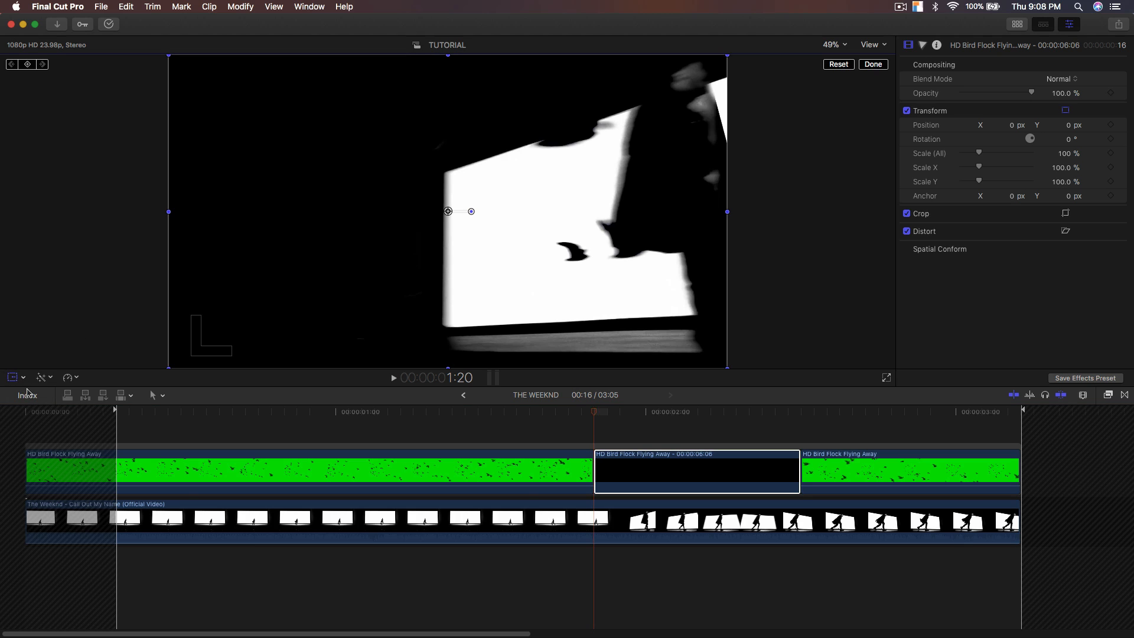
pyautogui.click(27, 64)
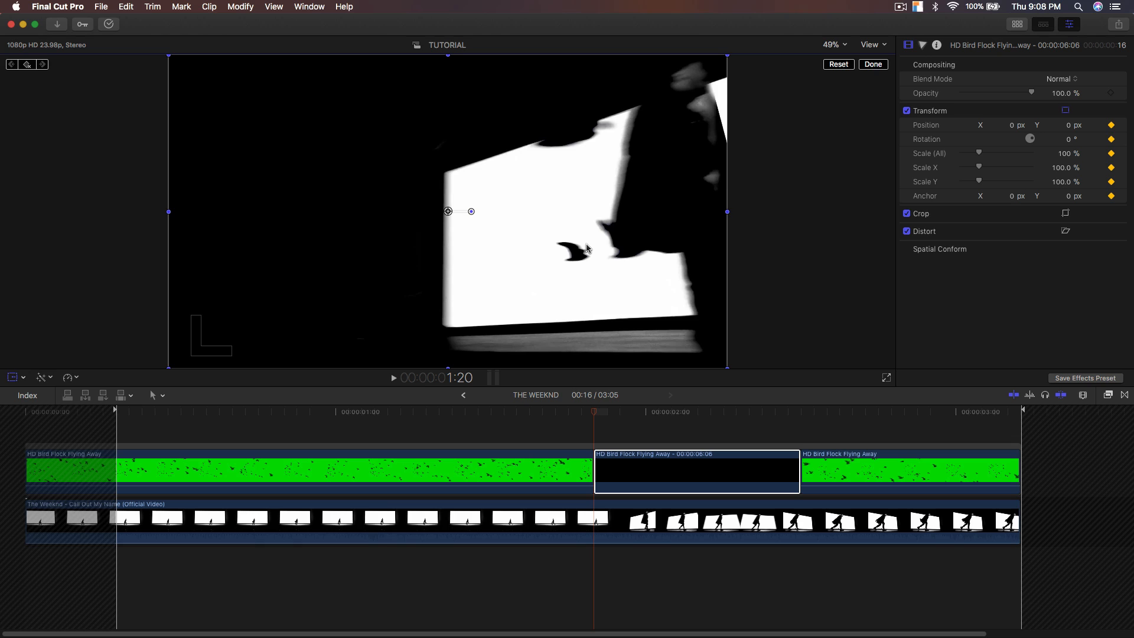
# Compare the freeze frame's first two frames, and keyframe the birds' position frame by frame to X -164.1, Y -3.0 px at 1:23.
pyautogui.press('Right')
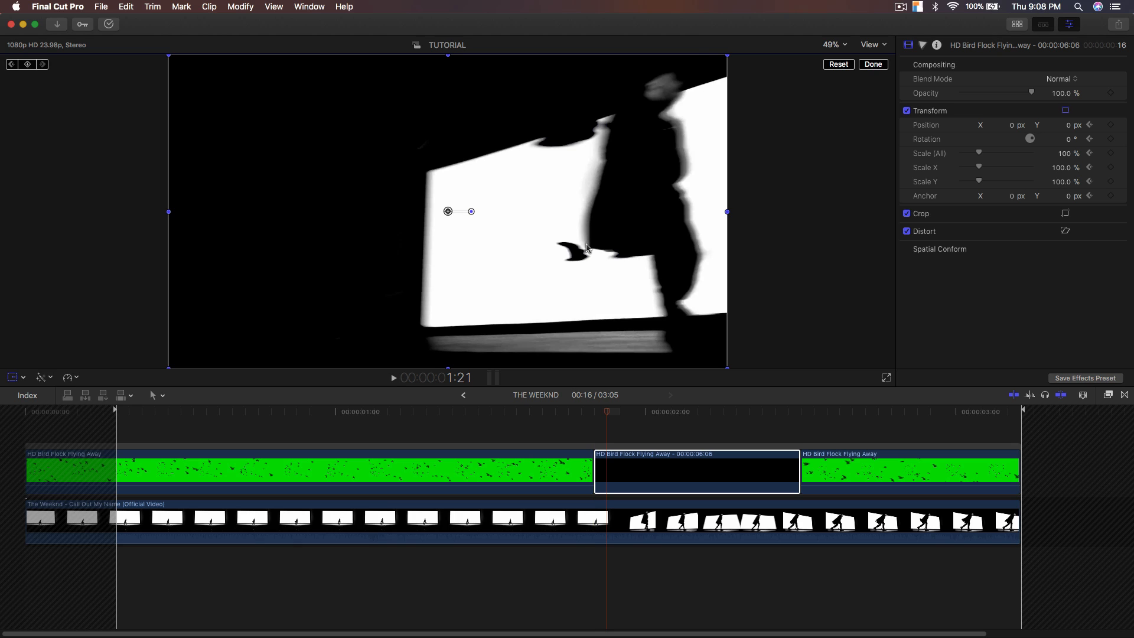
pyautogui.press('Left')
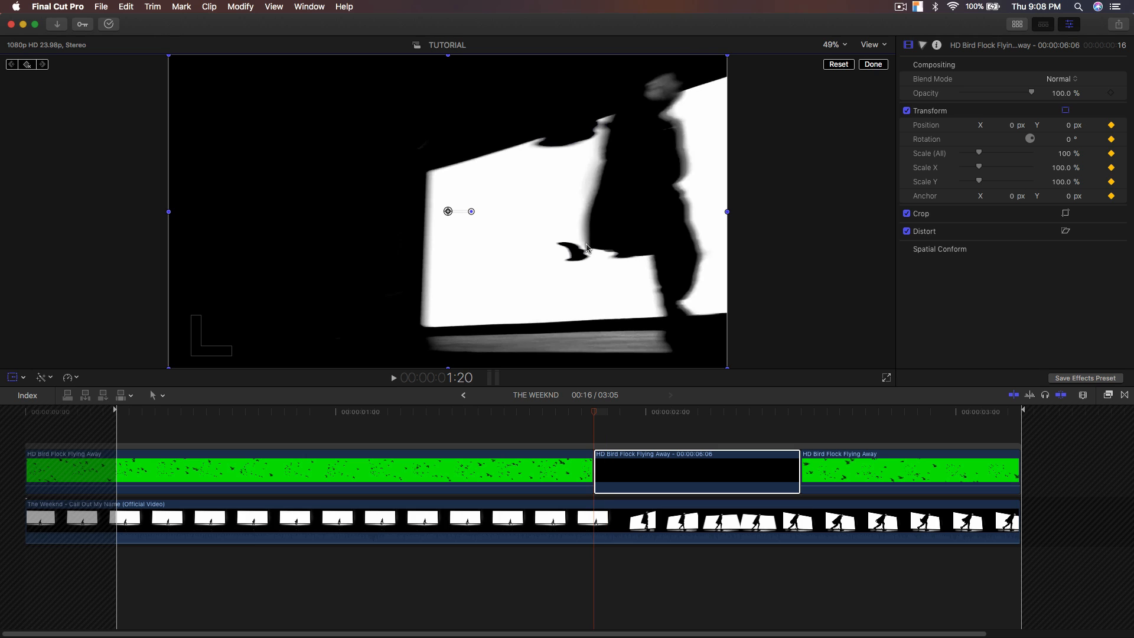
pyautogui.press('Return')
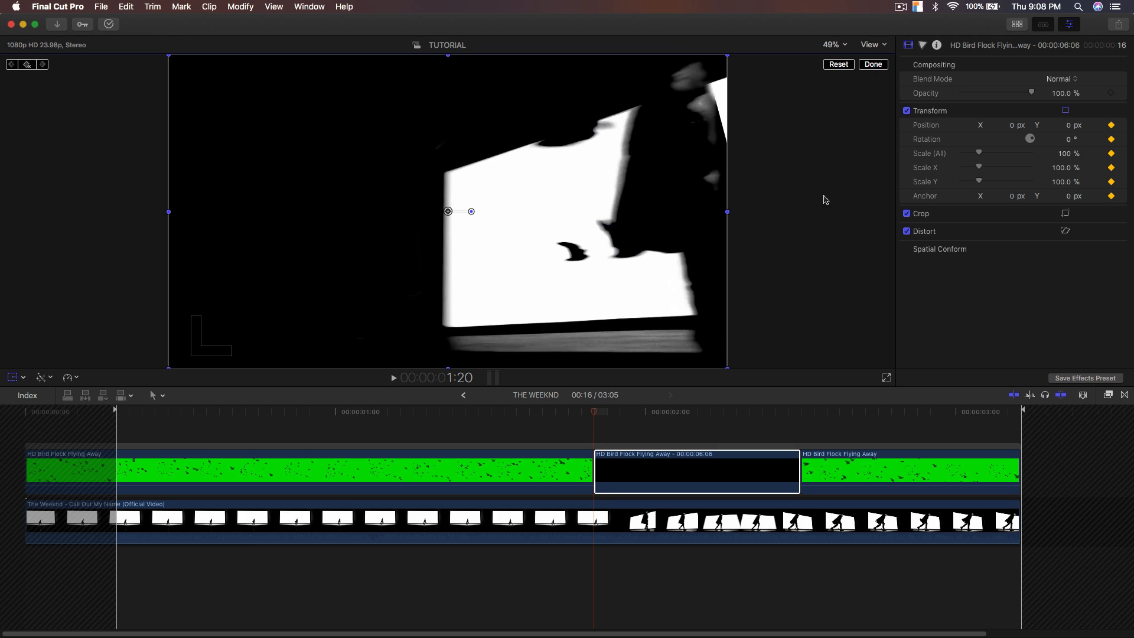
pyautogui.press('Right')
pyautogui.moveTo(576, 253); pyautogui.dragTo(509, 238)
pyautogui.press('Right')
pyautogui.press('Right')
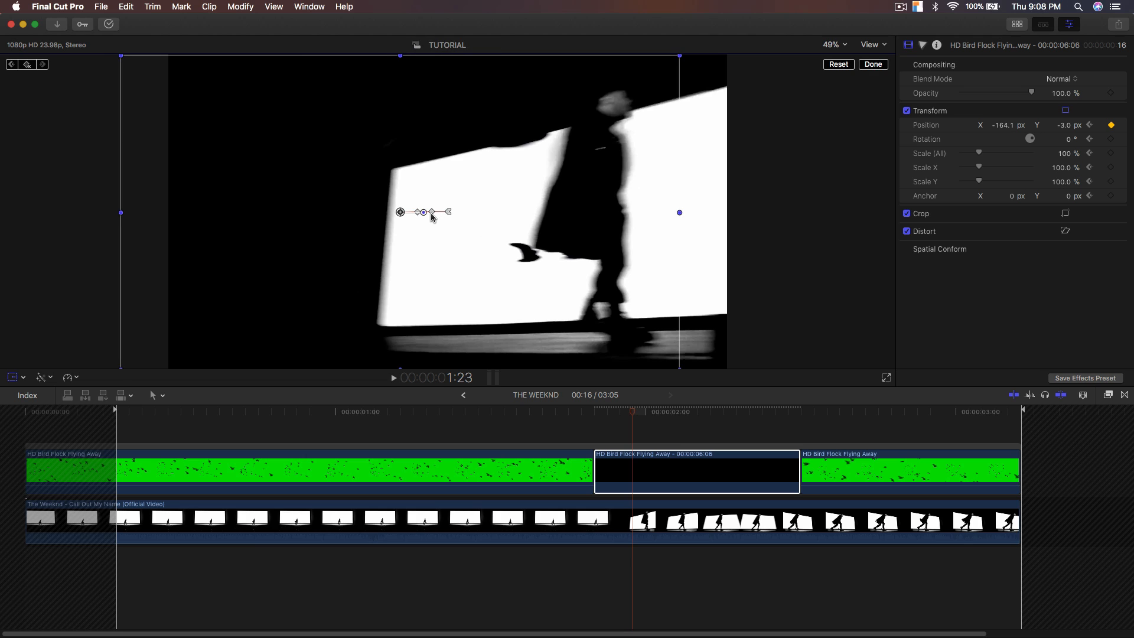
# Keyframe the birds' position along the camera move from X -222.5, Y -5.0 px at 2:00 to X -659.2, Y -10.9 px at 2:08.
pyautogui.press('Right')
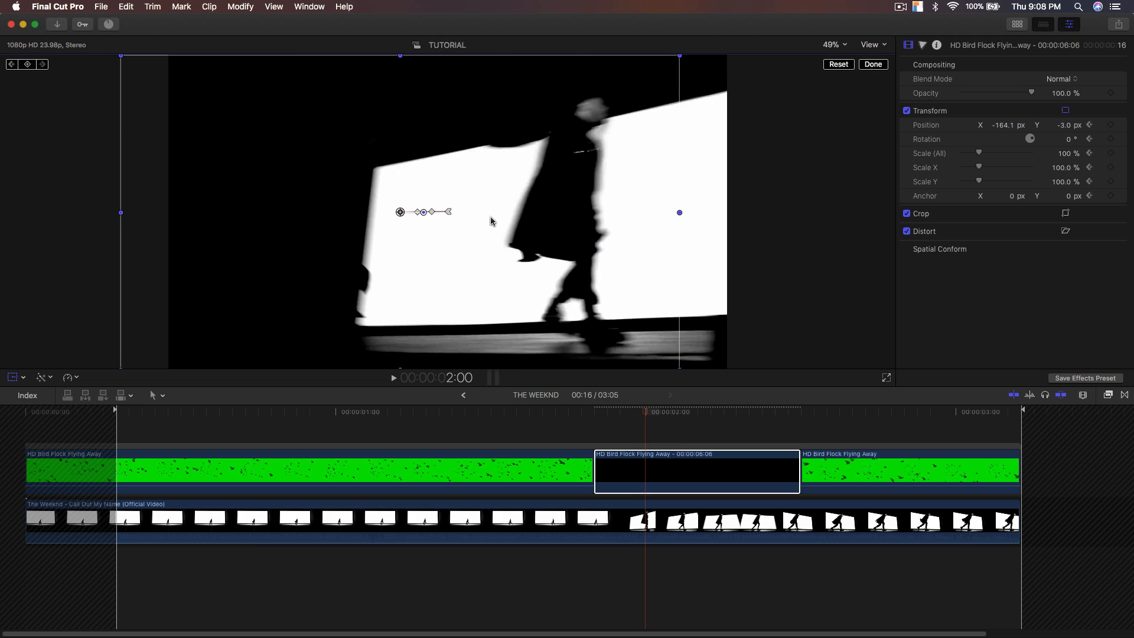
pyautogui.moveTo(490, 216); pyautogui.dragTo(473, 217)
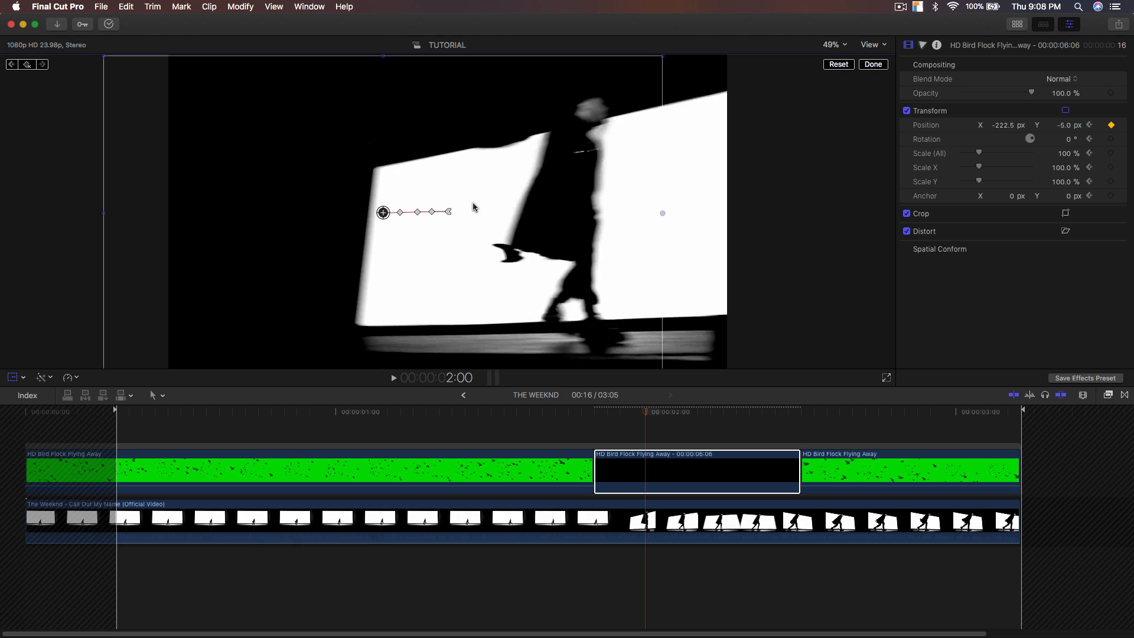
pyautogui.press('Right')
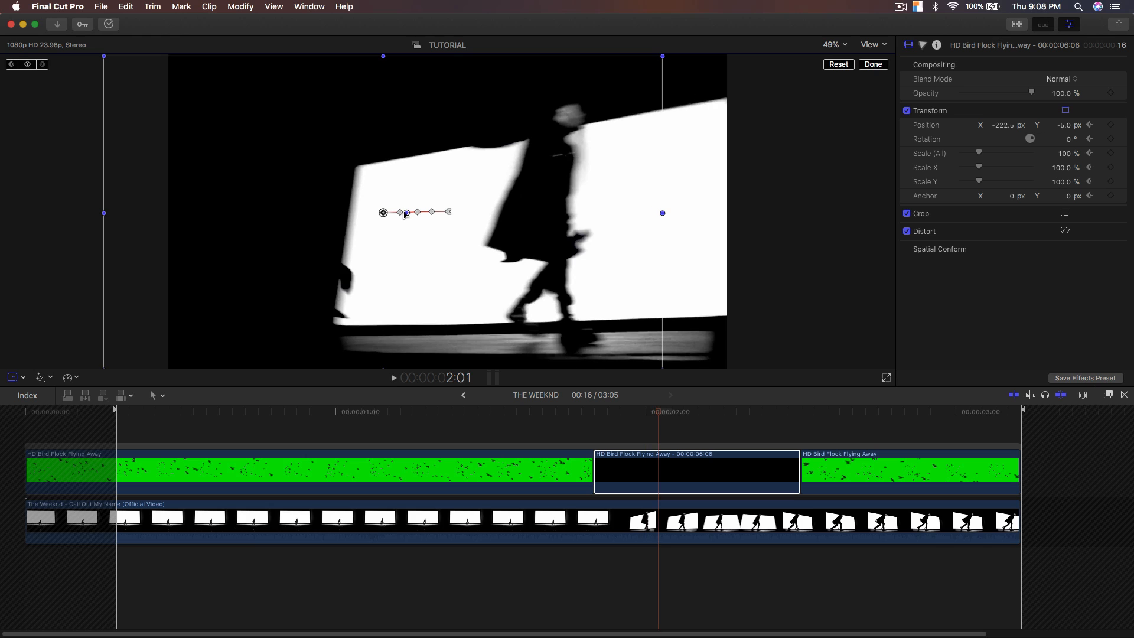
pyautogui.moveTo(545, 236); pyautogui.dragTo(530, 236)
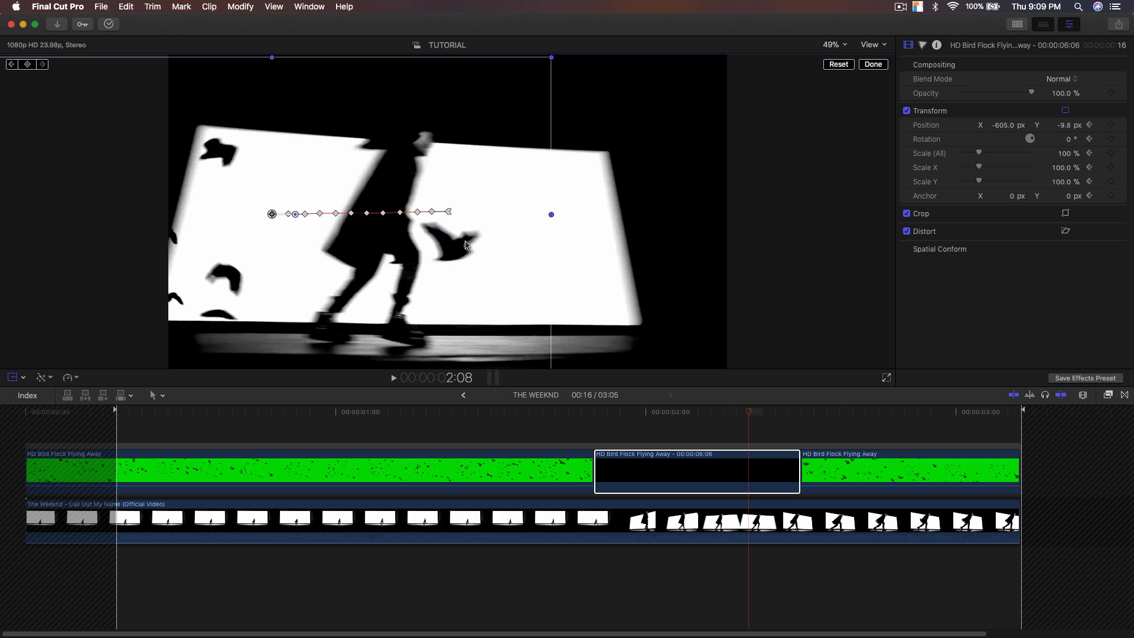
pyautogui.moveTo(476, 245); pyautogui.dragTo(471, 245)
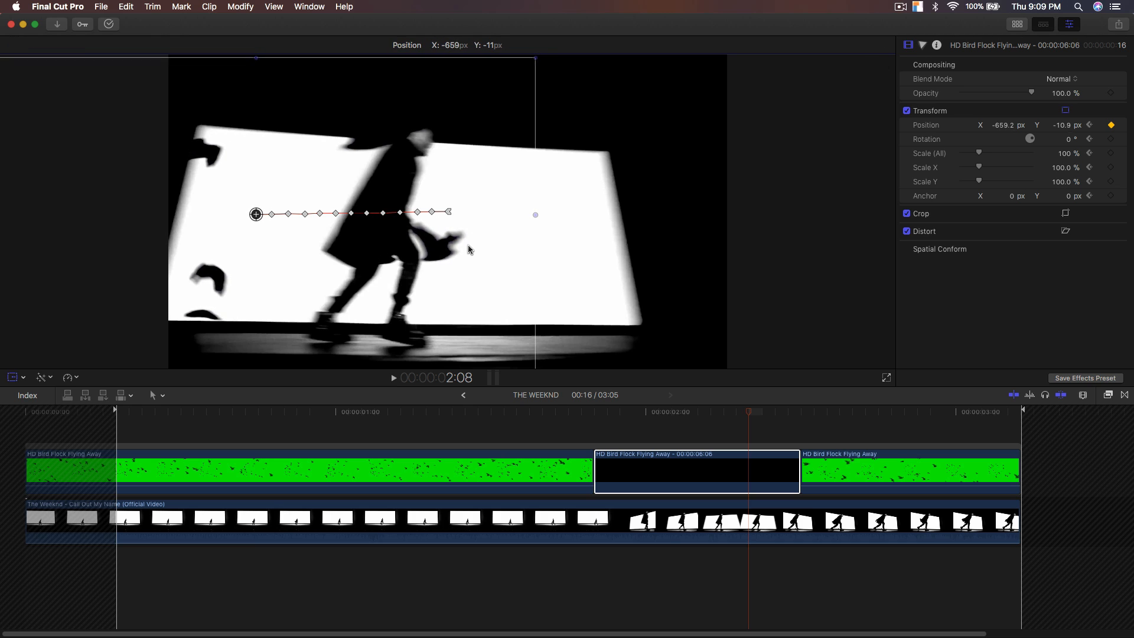
# Play back the keyframed freeze-frame section from its first frame at 1:20 to check the birds' motion.
pyautogui.click(838, 470)
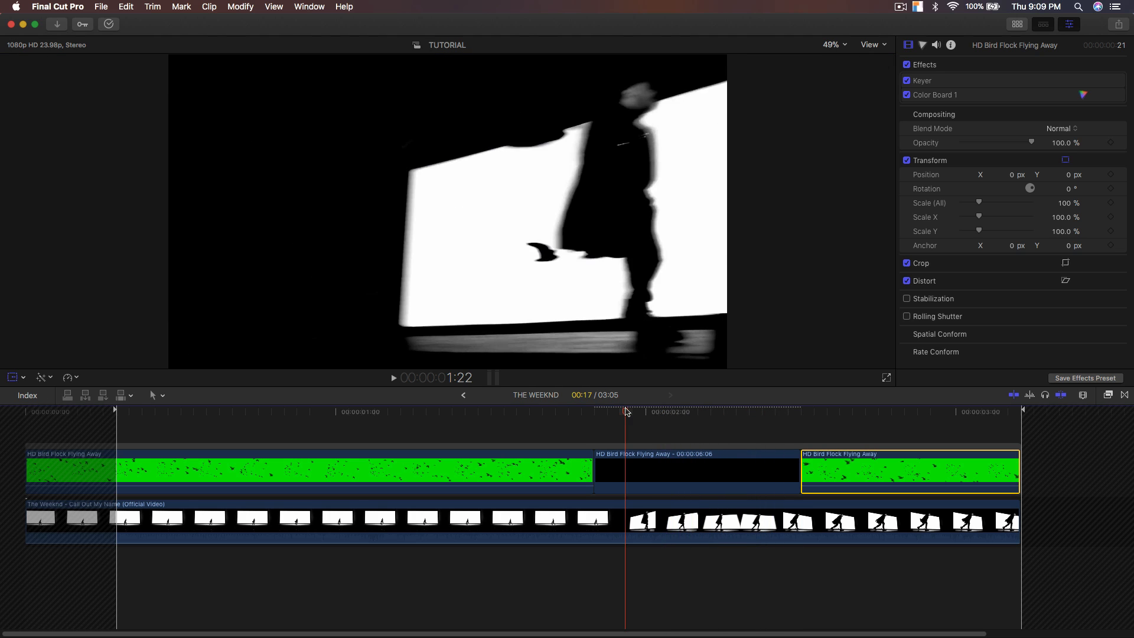
pyautogui.moveTo(680, 407); pyautogui.dragTo(594, 415)
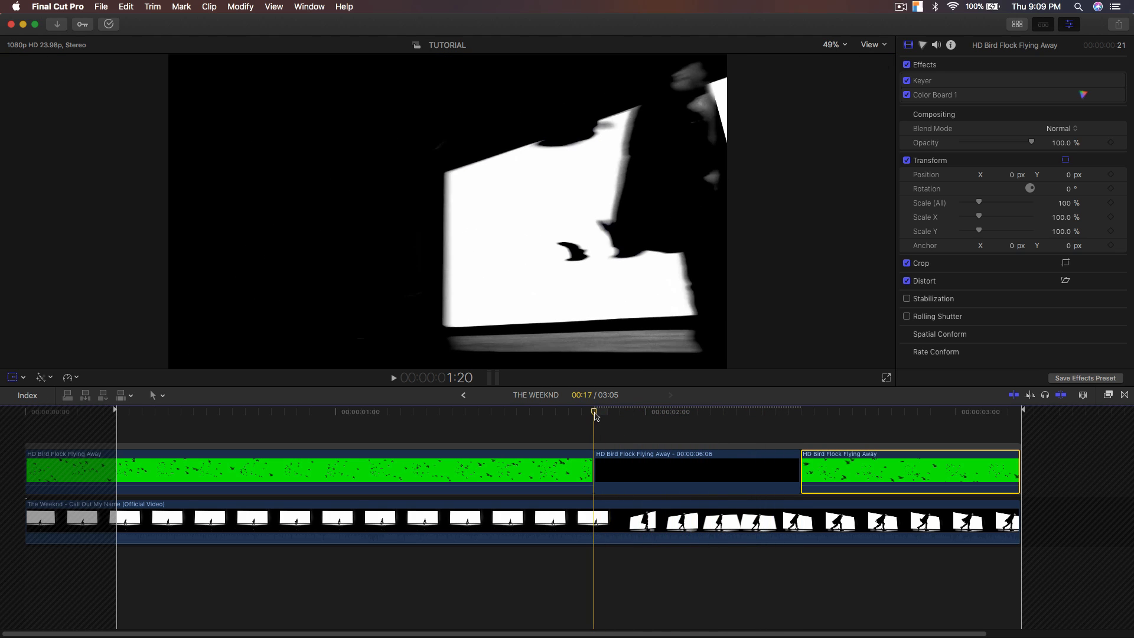
pyautogui.press('space')
pyautogui.click(572, 411)
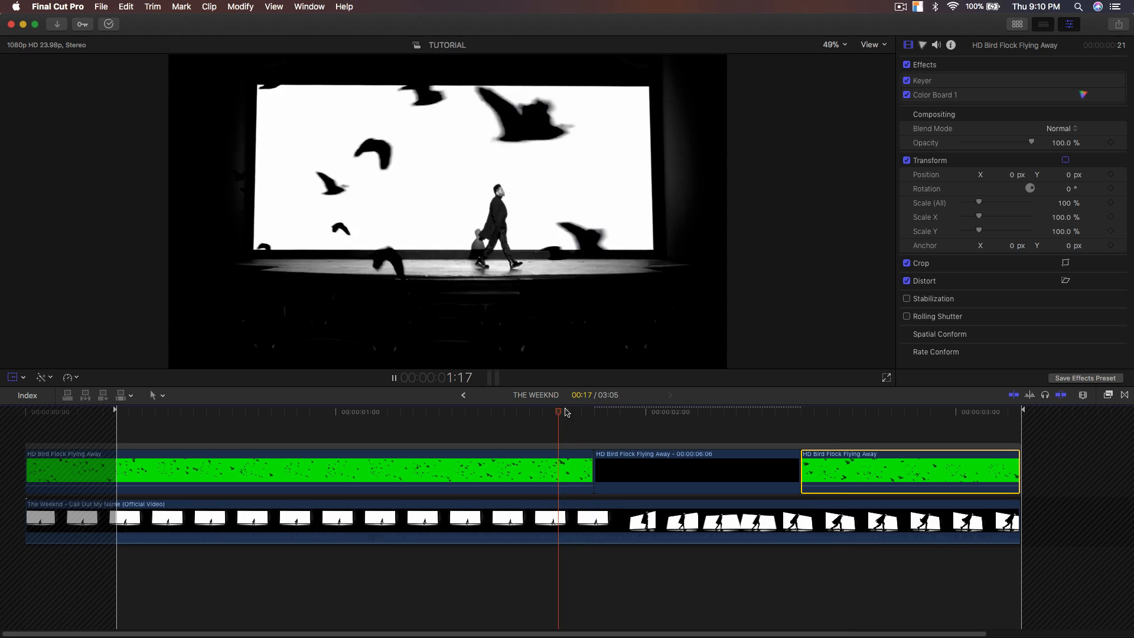
pyautogui.click(593, 412)
pyautogui.press('space')
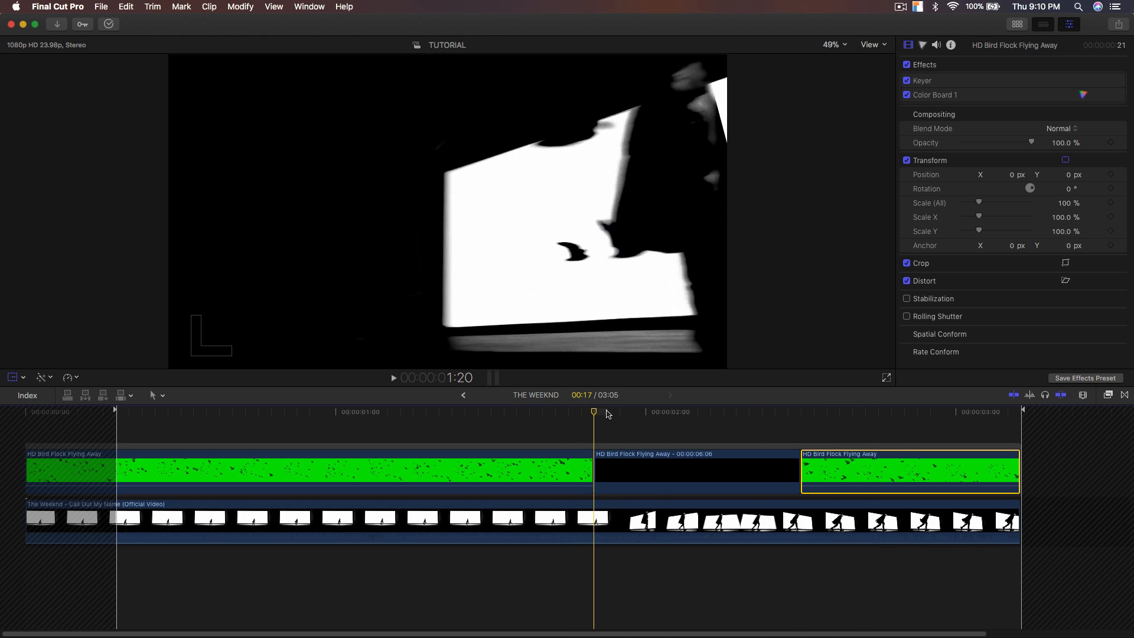
pyautogui.press('space')
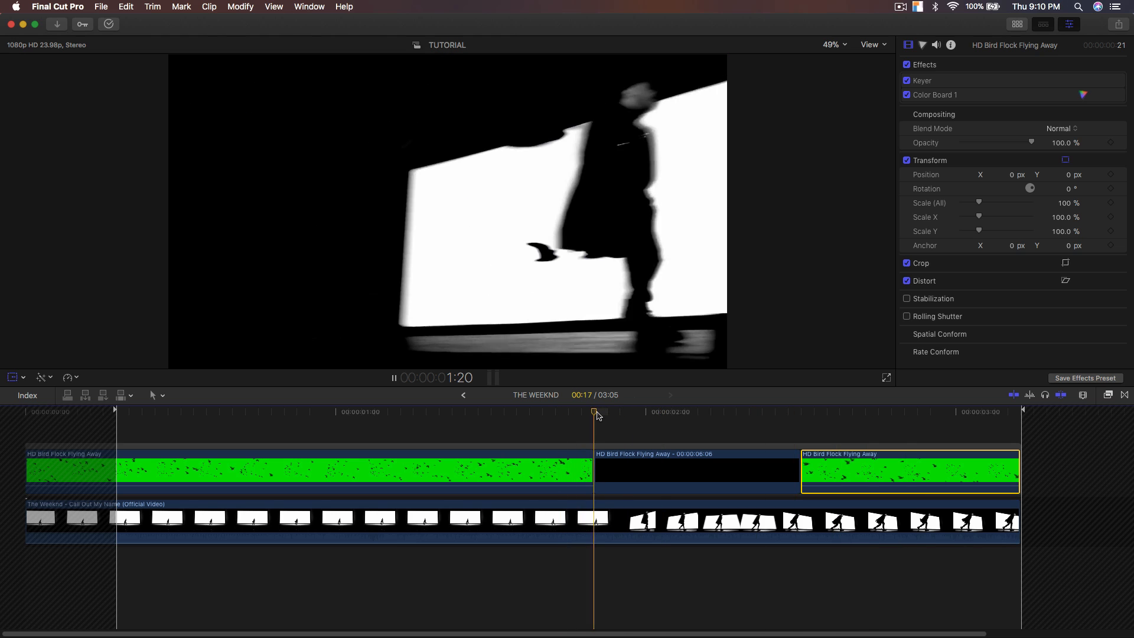
# Play the composite from near its beginning and scrub the freeze-frame section from 2:04 to 2:07 to examine how the birds follow the stage.
pyautogui.click(357, 413)
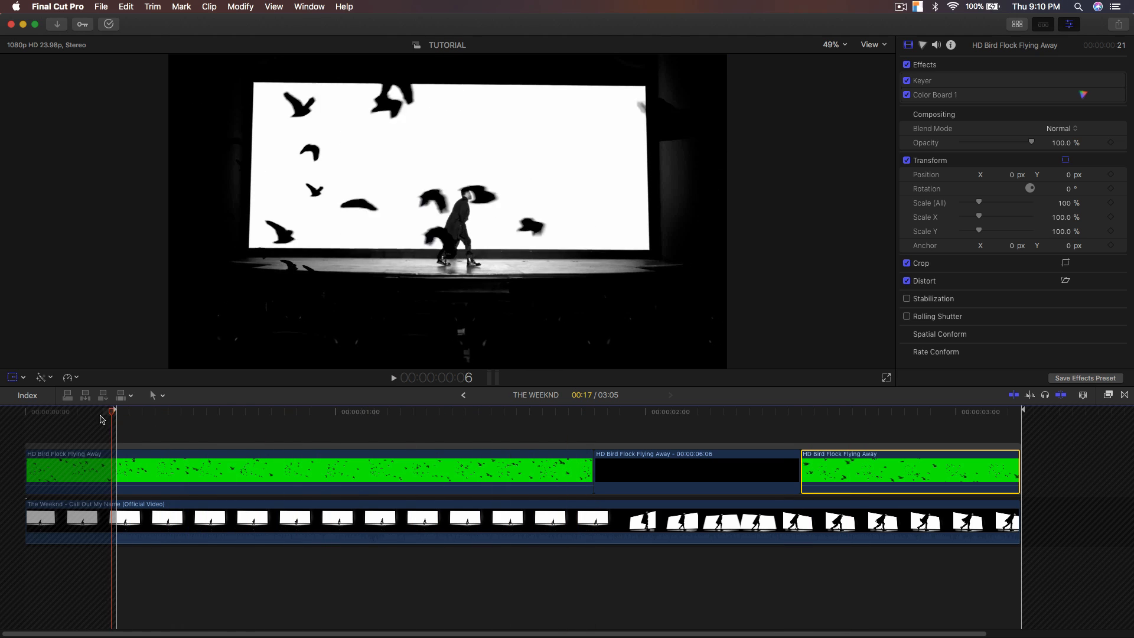
pyautogui.press('space')
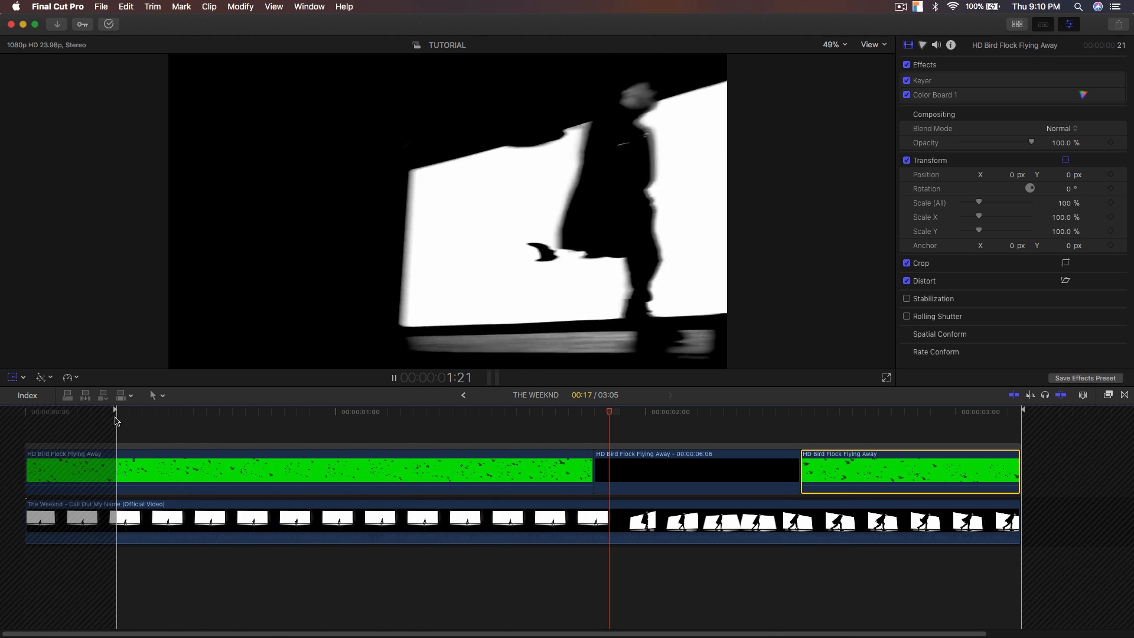
pyautogui.click(529, 413)
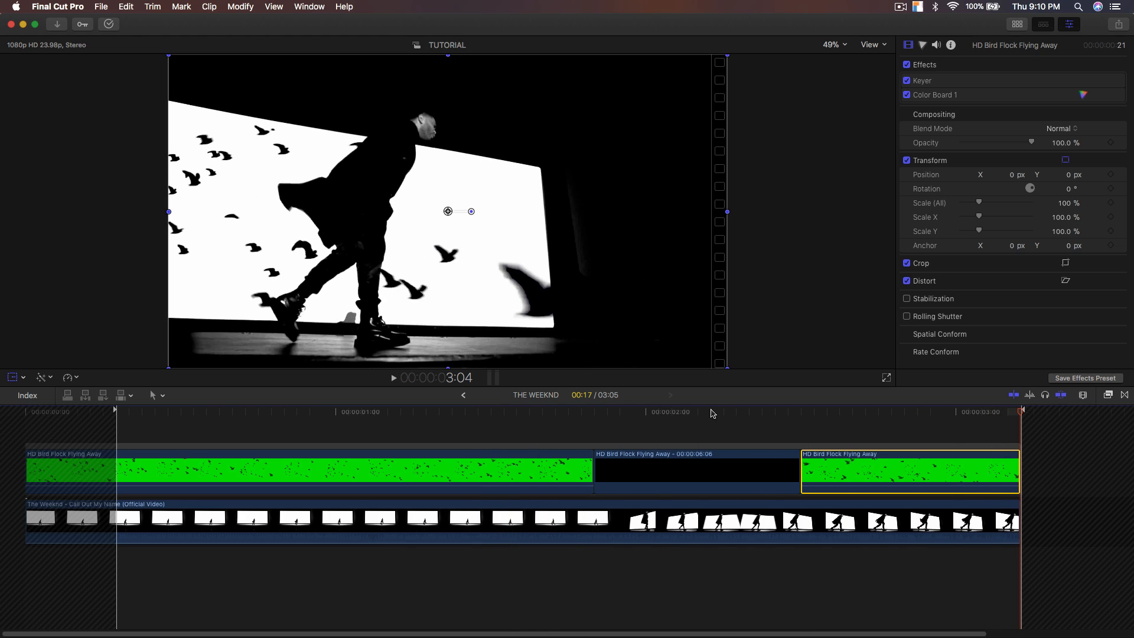
pyautogui.moveTo(711, 413); pyautogui.dragTo(698, 417)
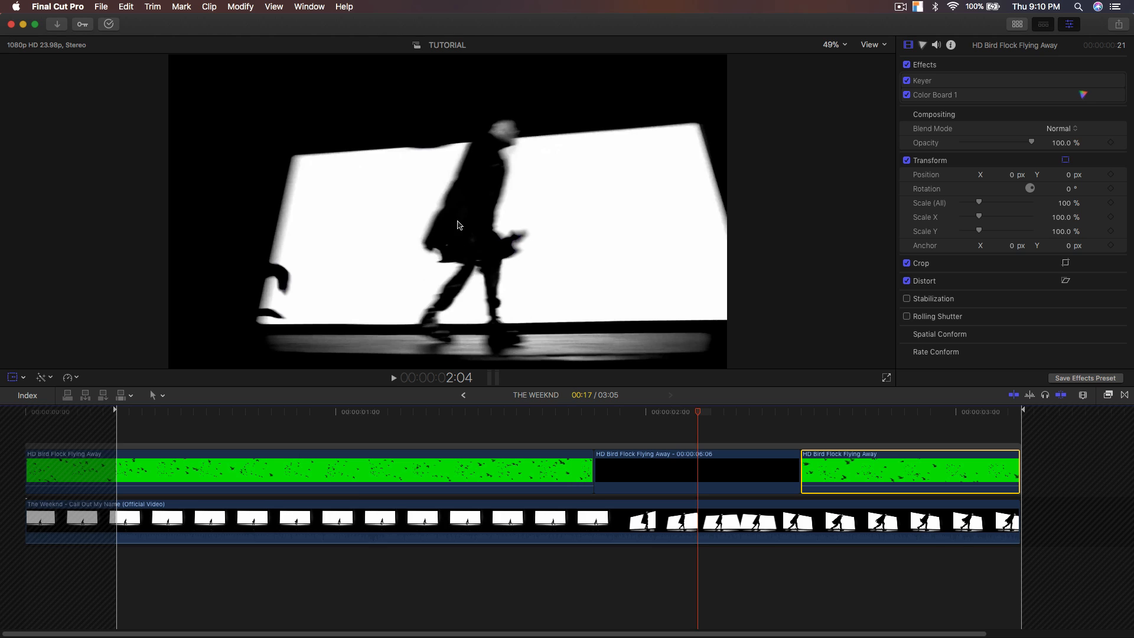
pyautogui.moveTo(703, 413); pyautogui.dragTo(744, 419)
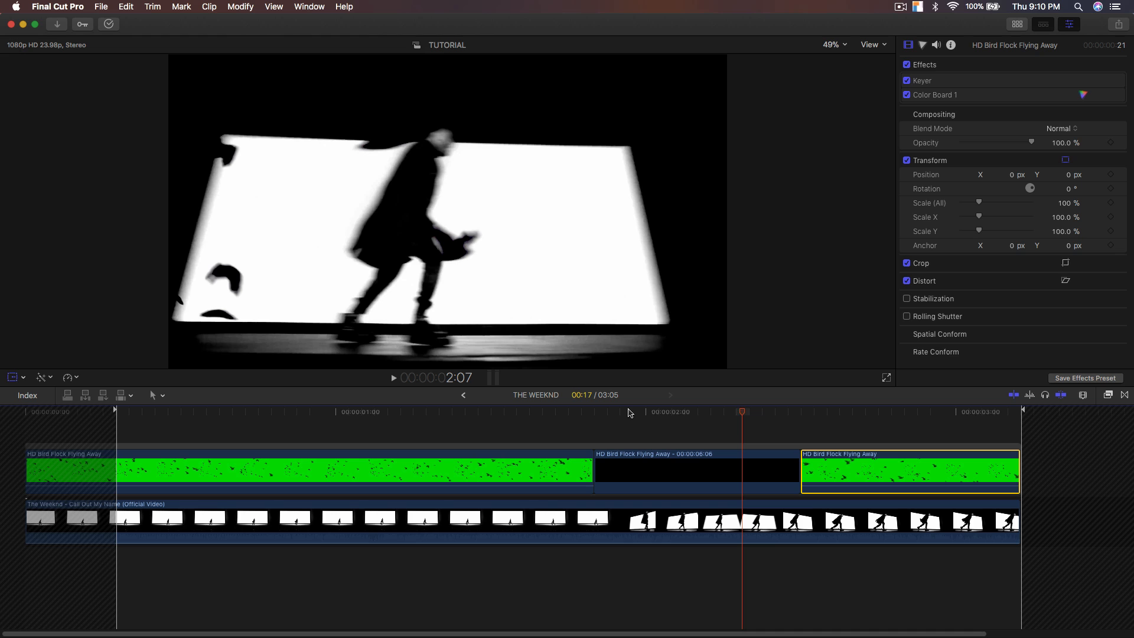
# Go back from THE WEEKND compound clip to the TUTORIAL project and play the result from the beginning.
pyautogui.click(464, 395)
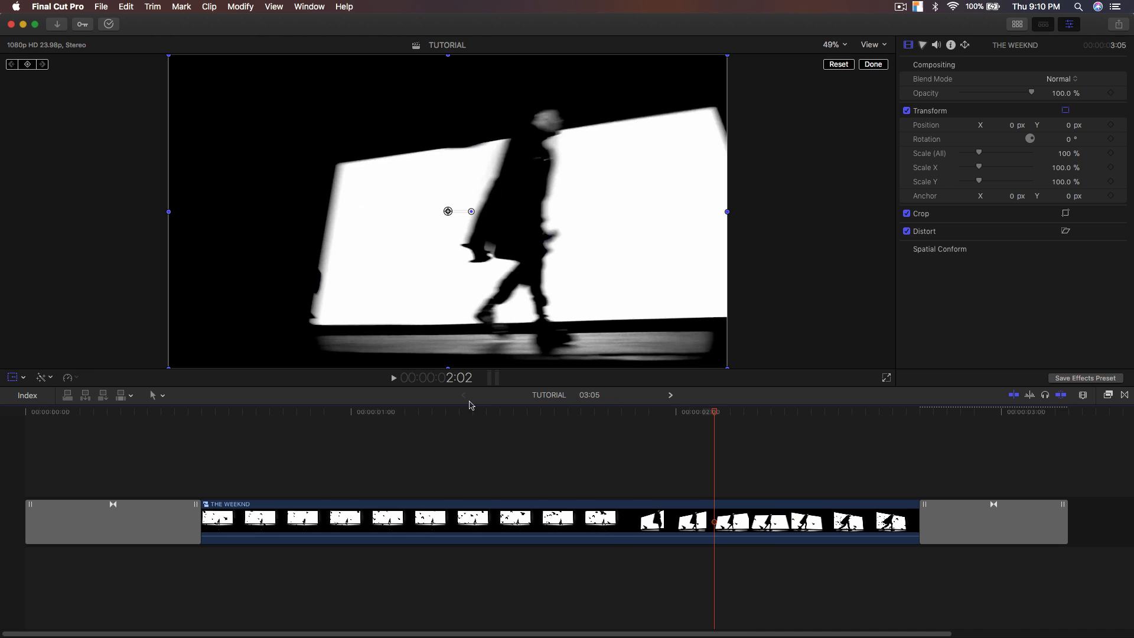
pyautogui.press('Home')
pyautogui.press('space')
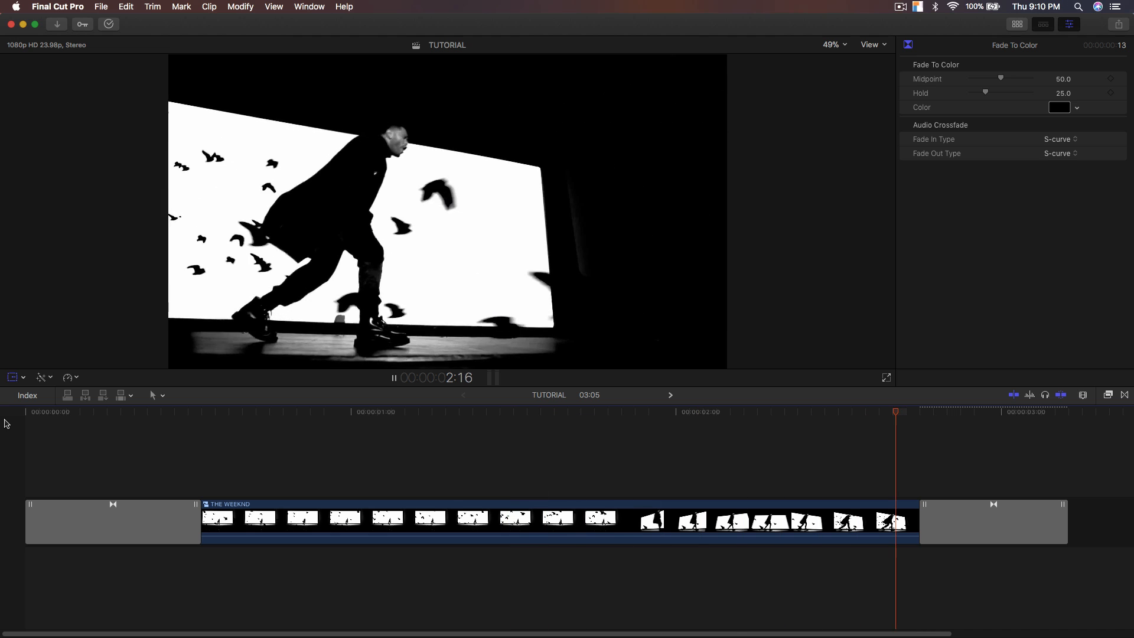
pyautogui.hotkey('shift', 't')
pyautogui.click(354, 416)
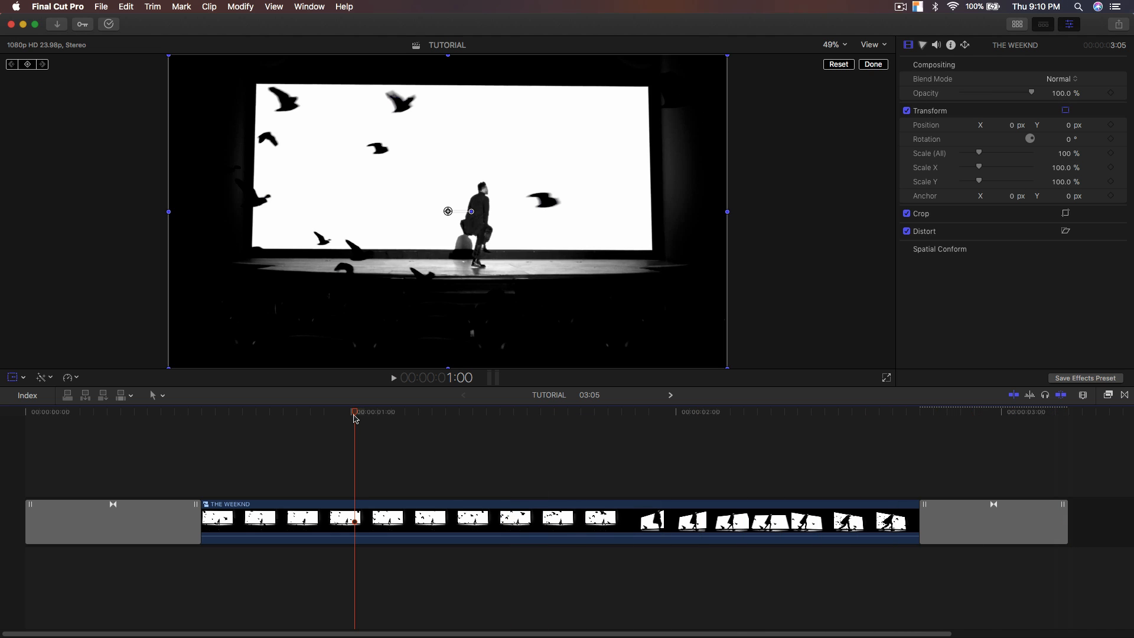